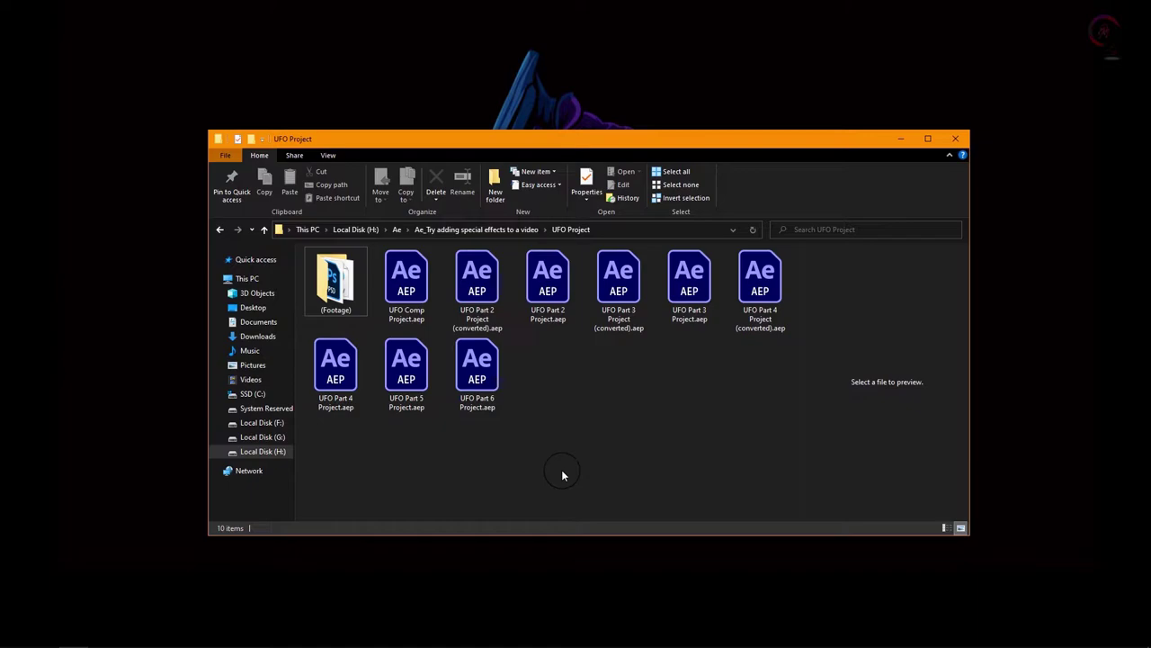
Step: Open UFO Part 5 Project.aep from File Explorer so it loads in After Effects
click(417, 384)
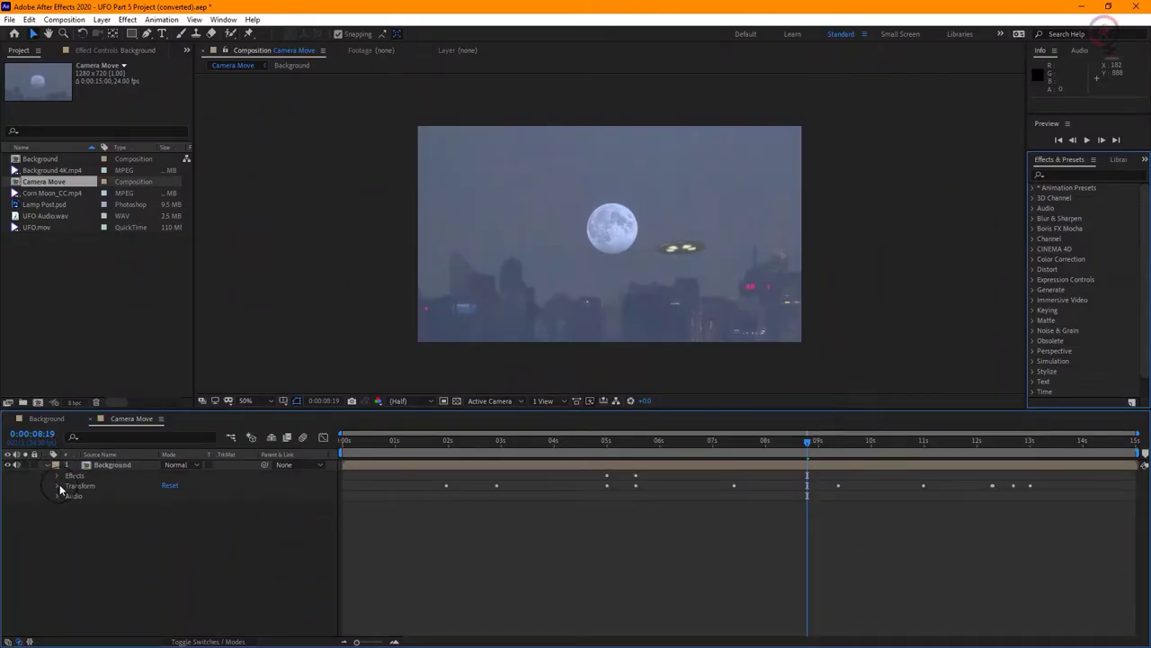
Step: Expand the Background layer's Transform to show its Anchor Point and Scale keyframes, leaving the Effect menu unused
click(57, 487)
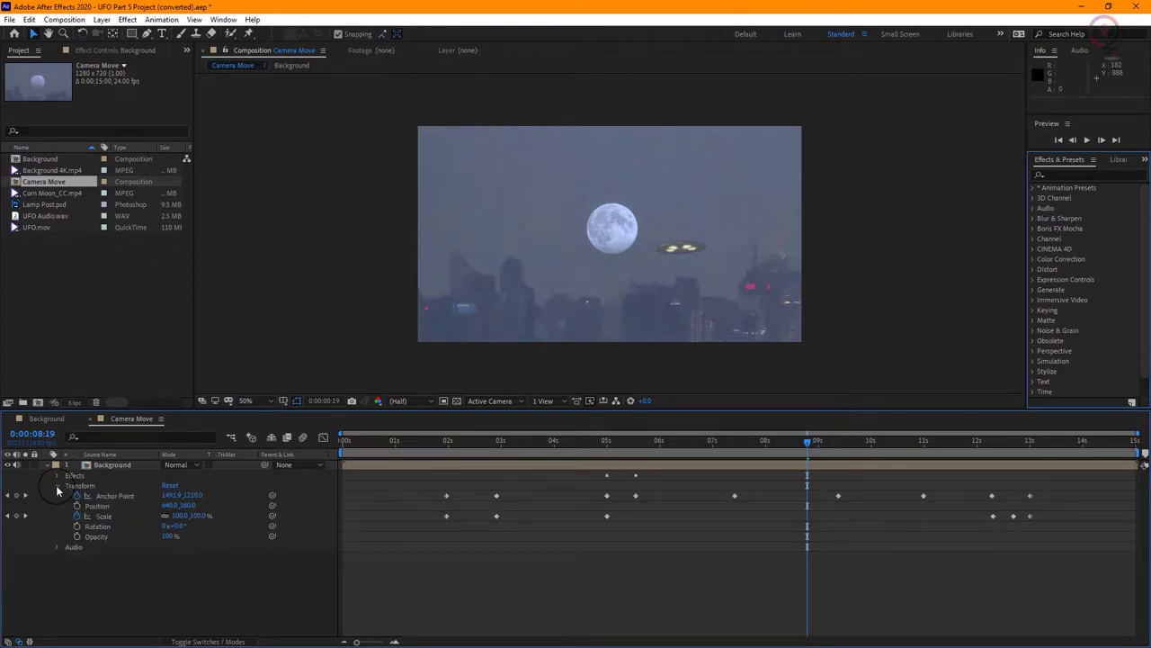
click(110, 465)
click(128, 19)
mouse_move(257, 103)
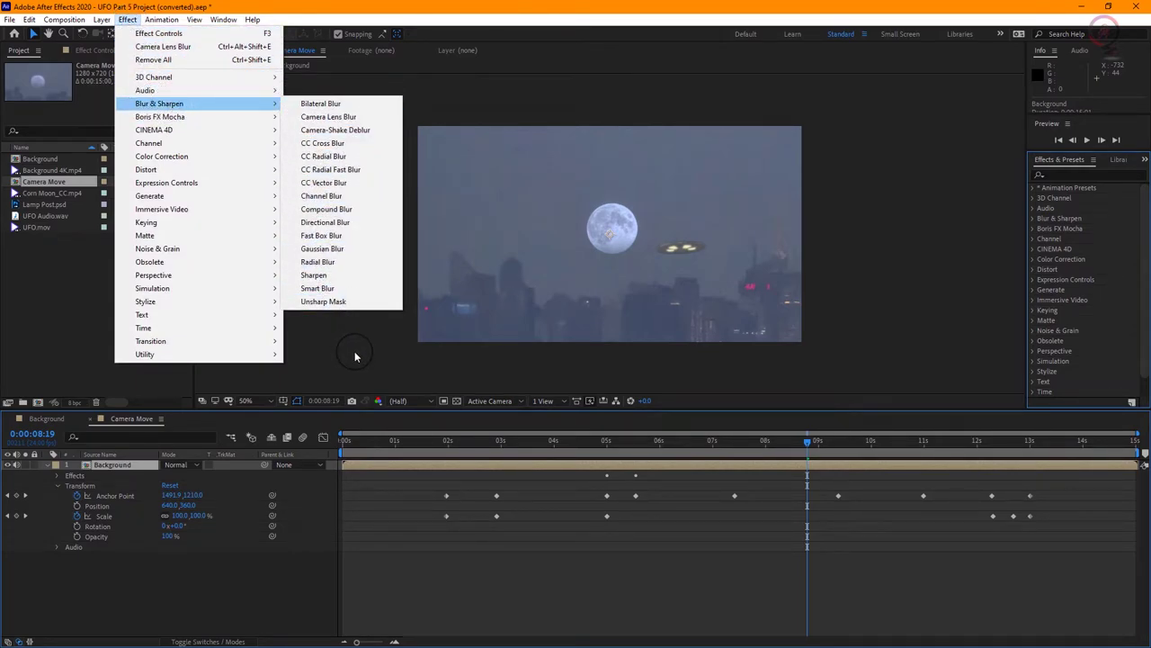
key(Escape)
key(Escape)
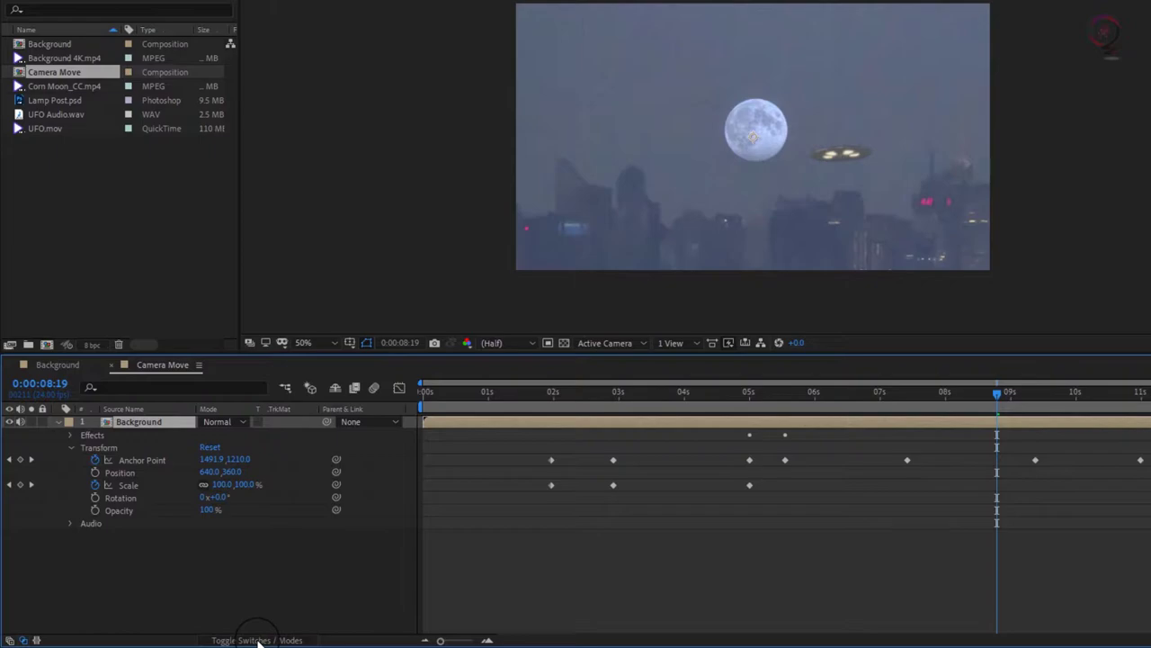
Step: Show the timeline's layer switch columns and move the playhead back to 0:00:05:06
click(259, 640)
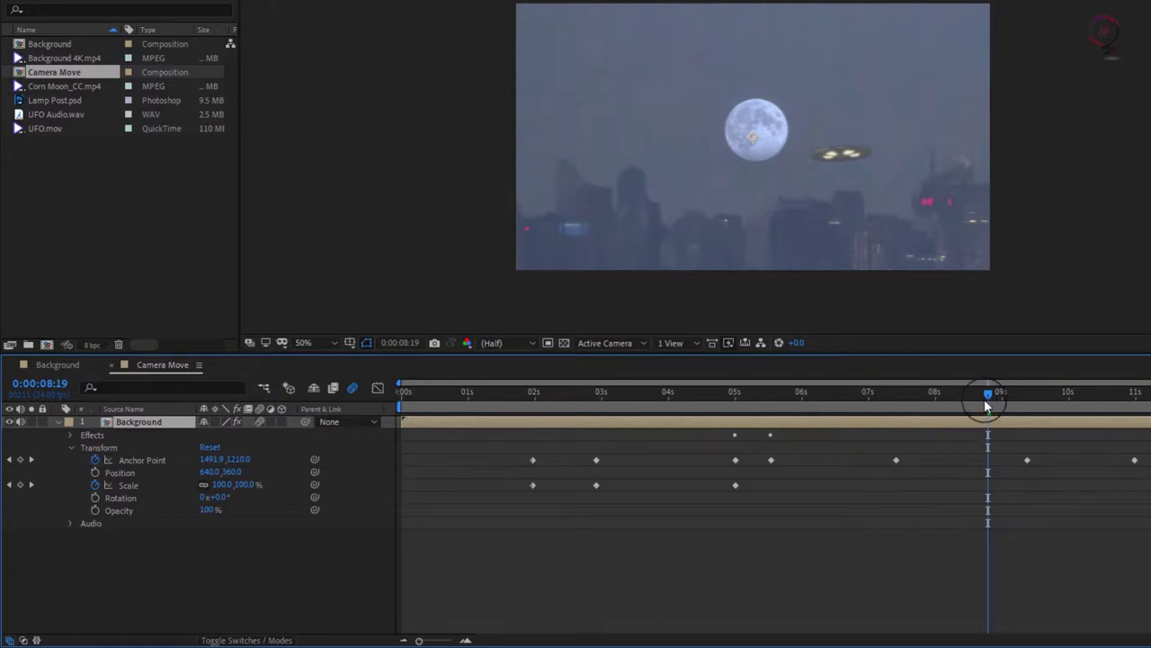
drag(988, 392, 753, 405)
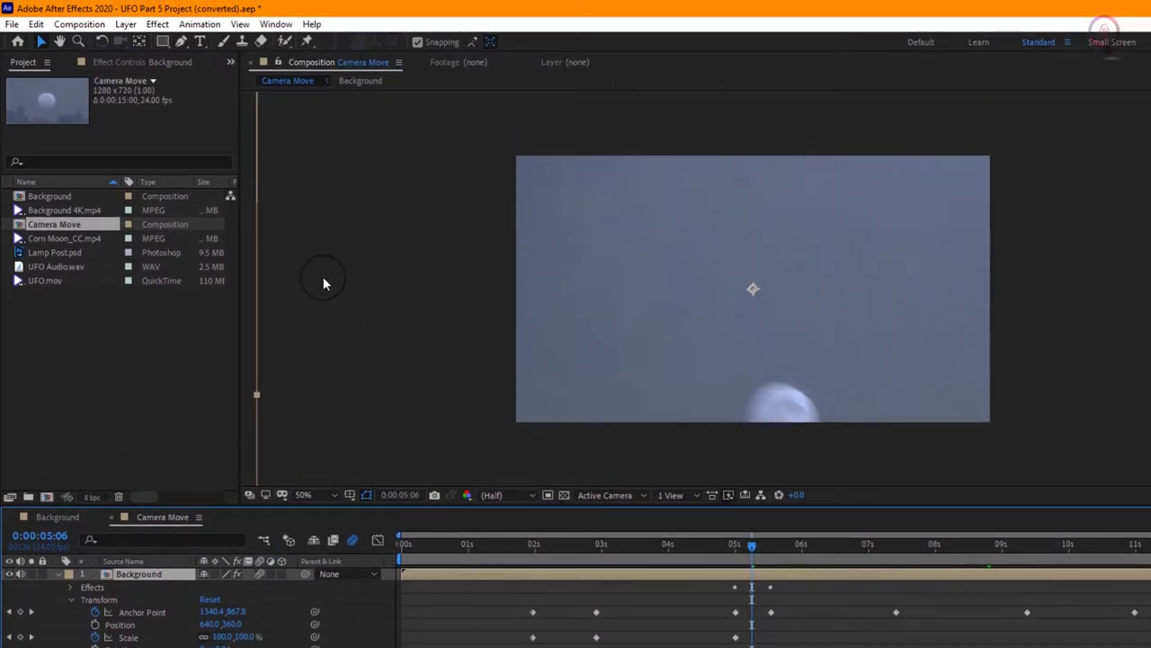
Step: Create Adjustment Layer 1 above Background via Layer > New > Adjustment Layer
click(126, 24)
click(126, 25)
click(156, 24)
click(126, 25)
mouse_move(240, 41)
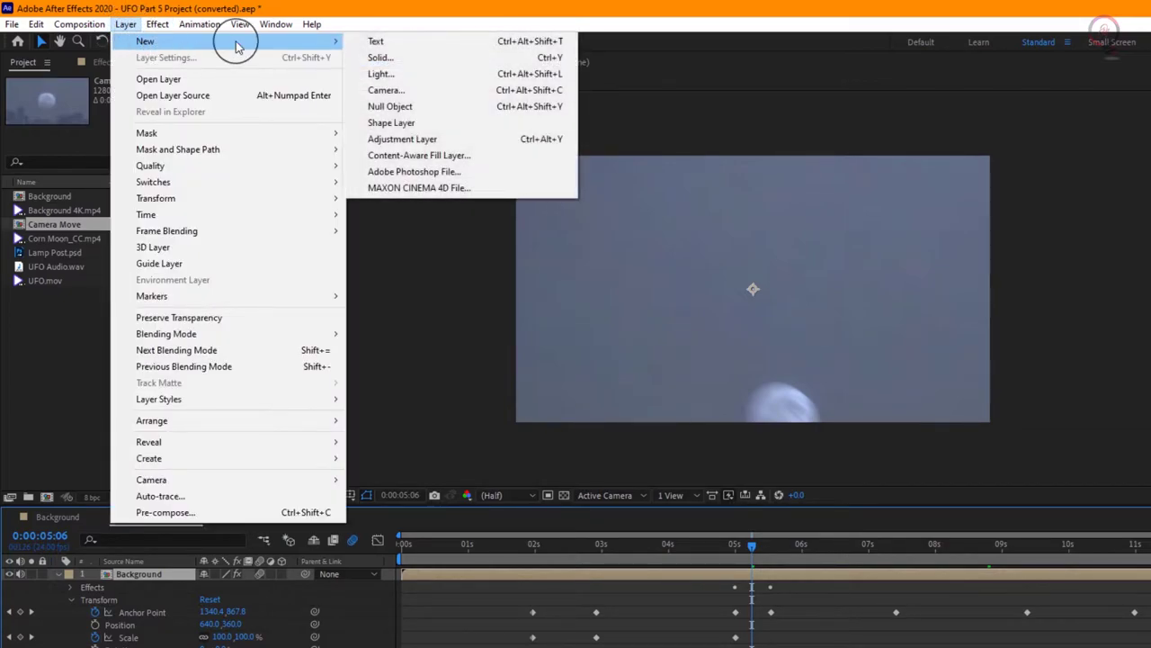
click(454, 140)
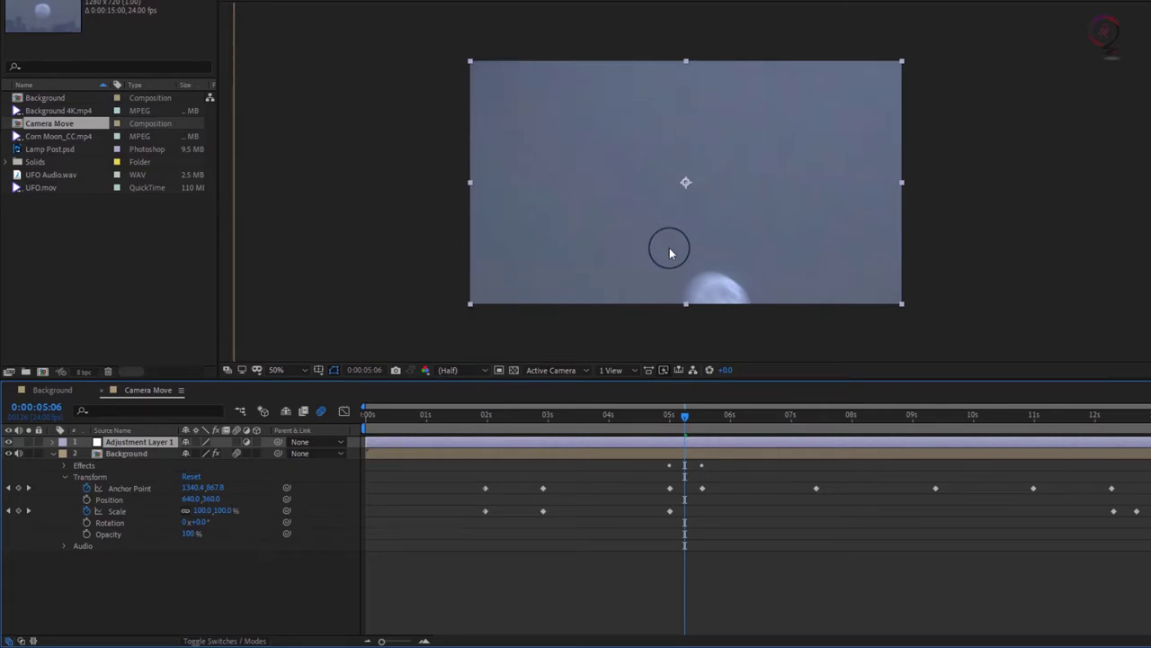
click(126, 453)
key(comma)
key(comma)
key(comma)
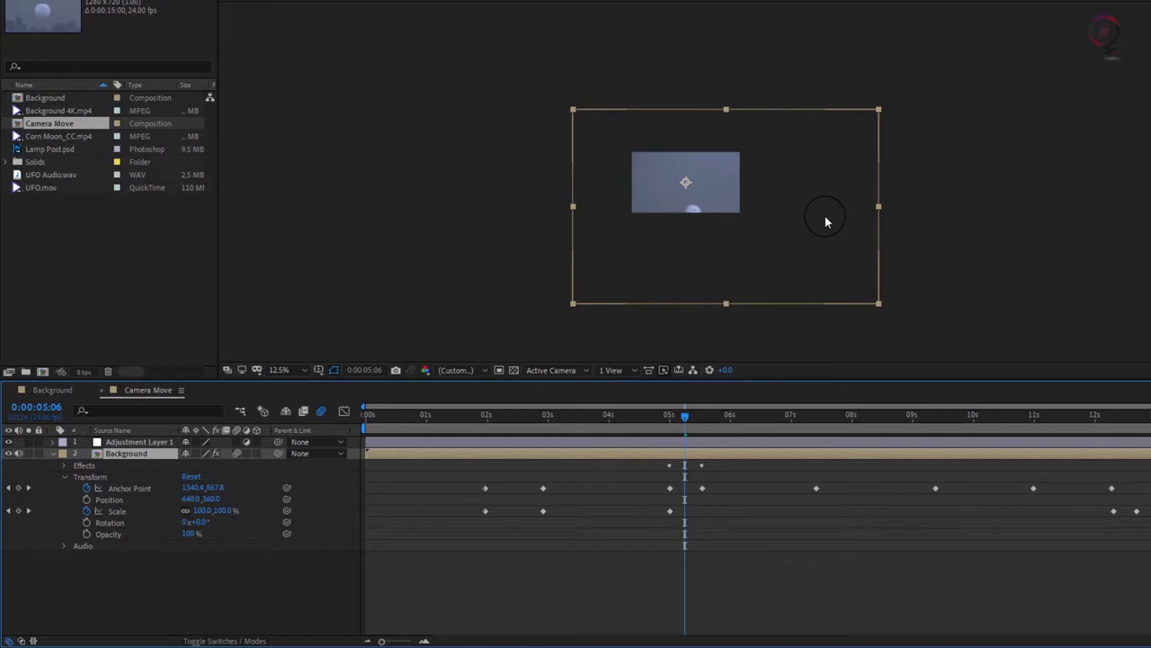
key(period)
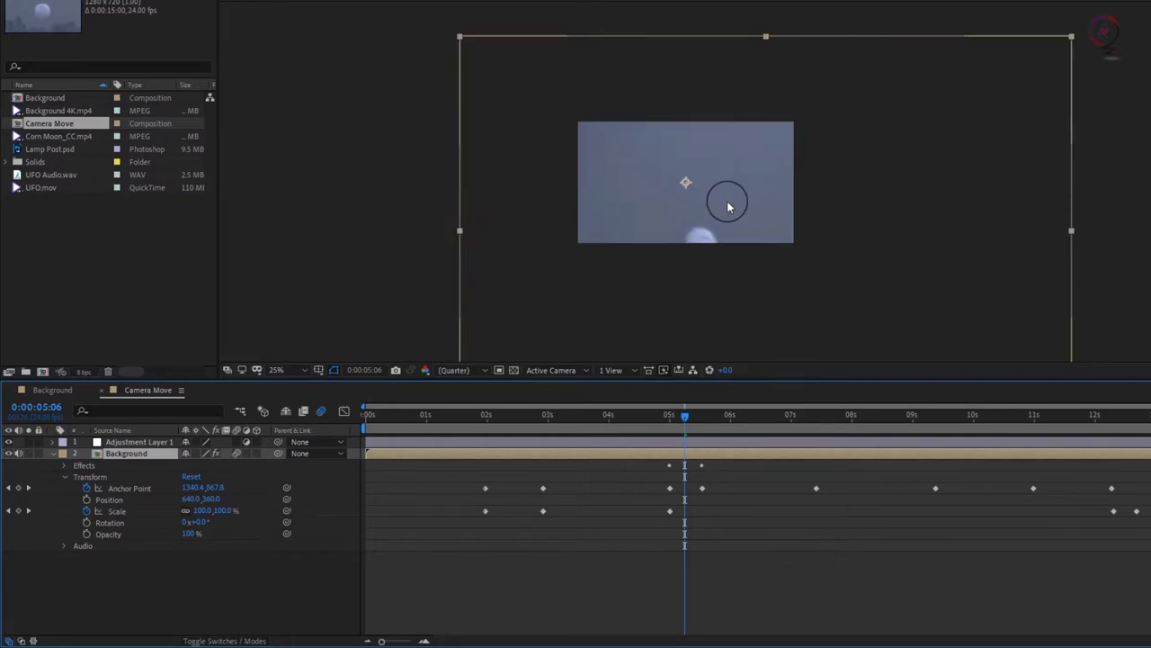
key(period)
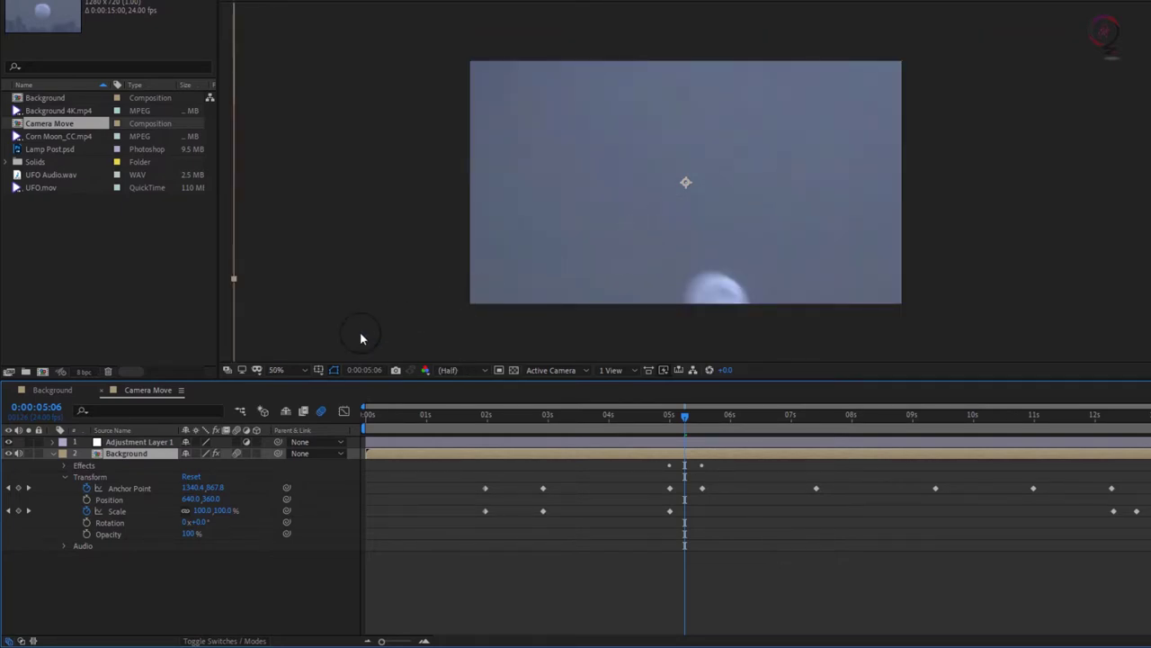
click(160, 443)
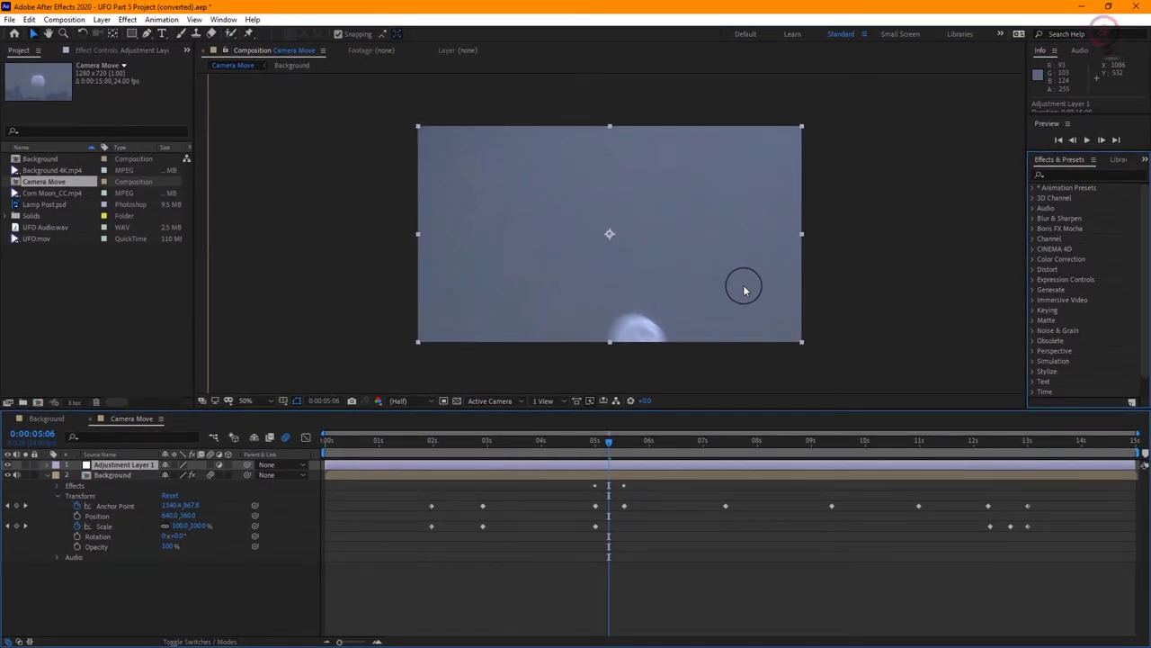
Step: Apply Camera Lens Blur to Adjustment Layer 1 and set its Blur Radius to 0
click(1054, 174)
text(ca)
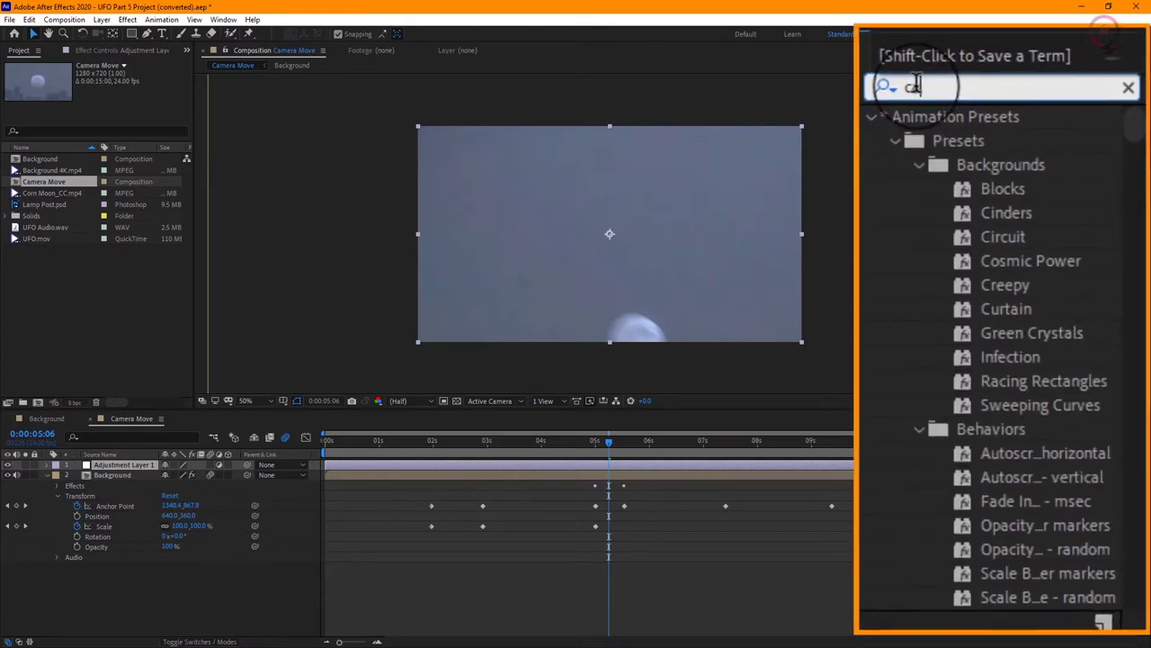
text(mera)
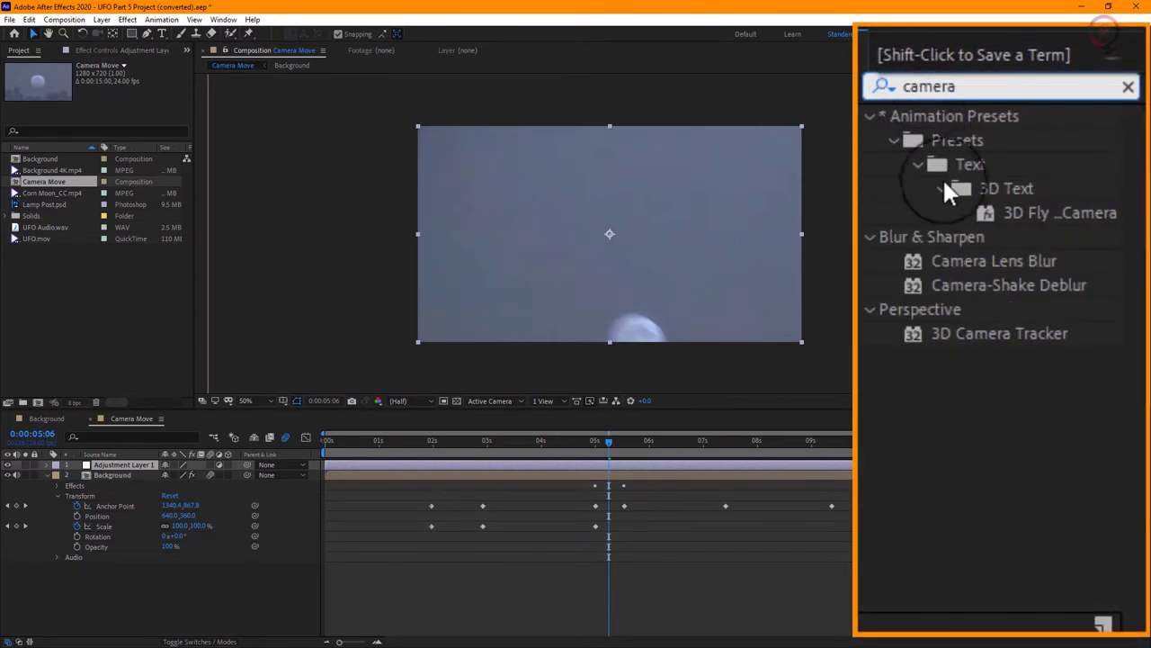
drag(1076, 252, 592, 258)
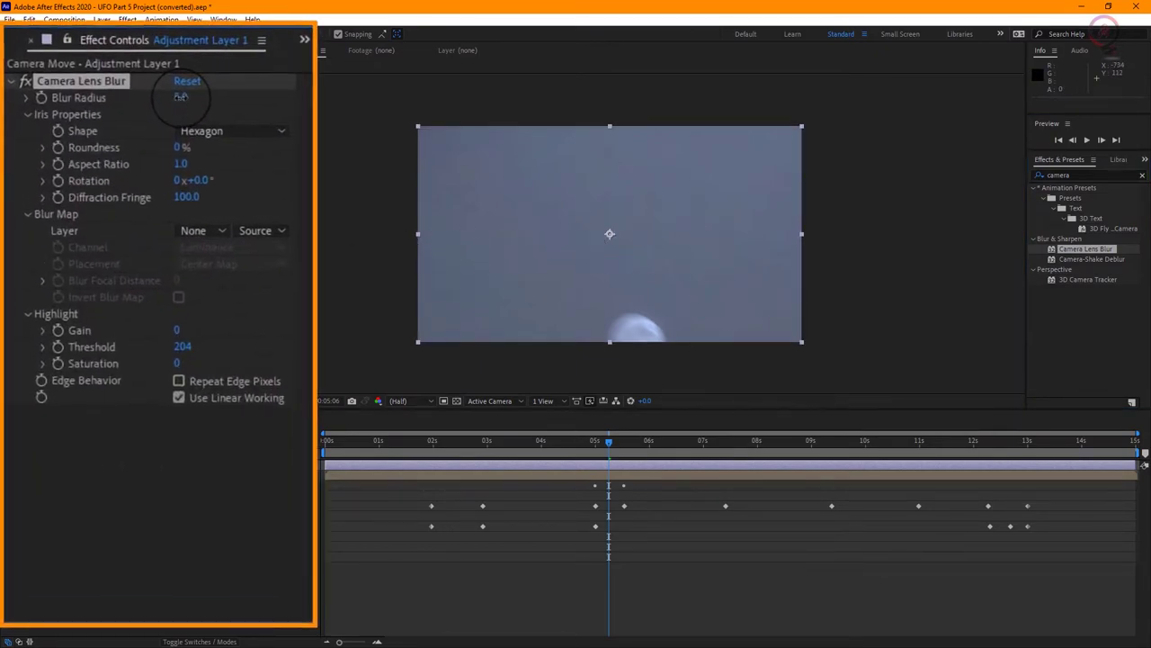
click(112, 86)
text(0)
key(Return)
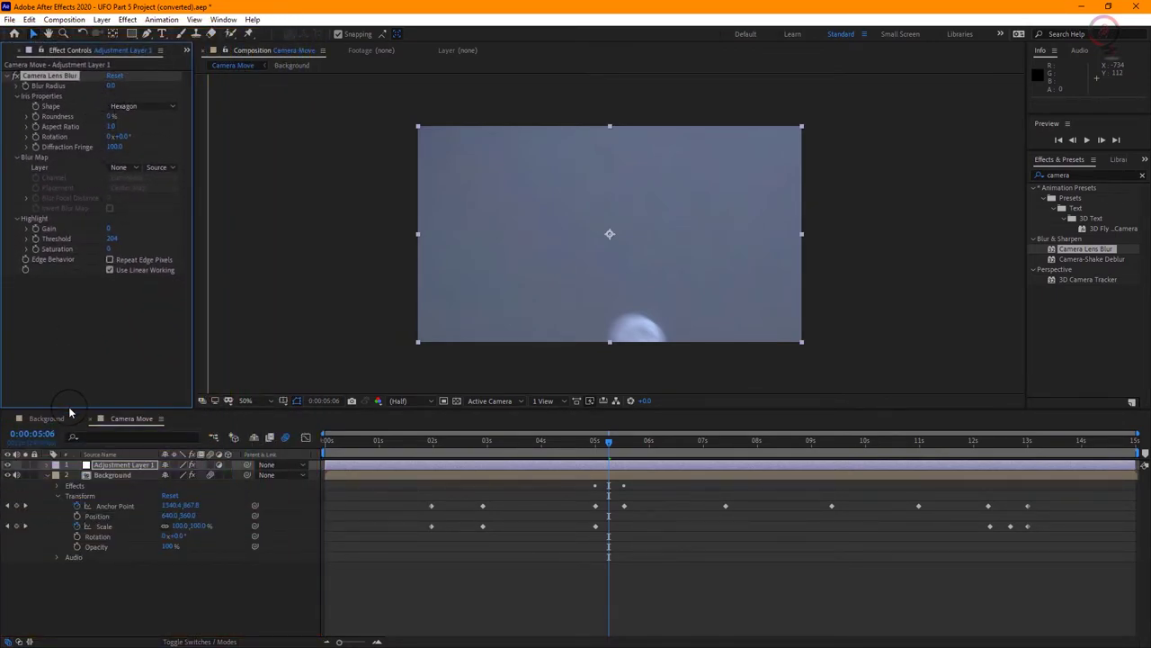
Step: Expand Camera Lens Blur's properties in the timeline and move to 0:00:05:00
click(48, 465)
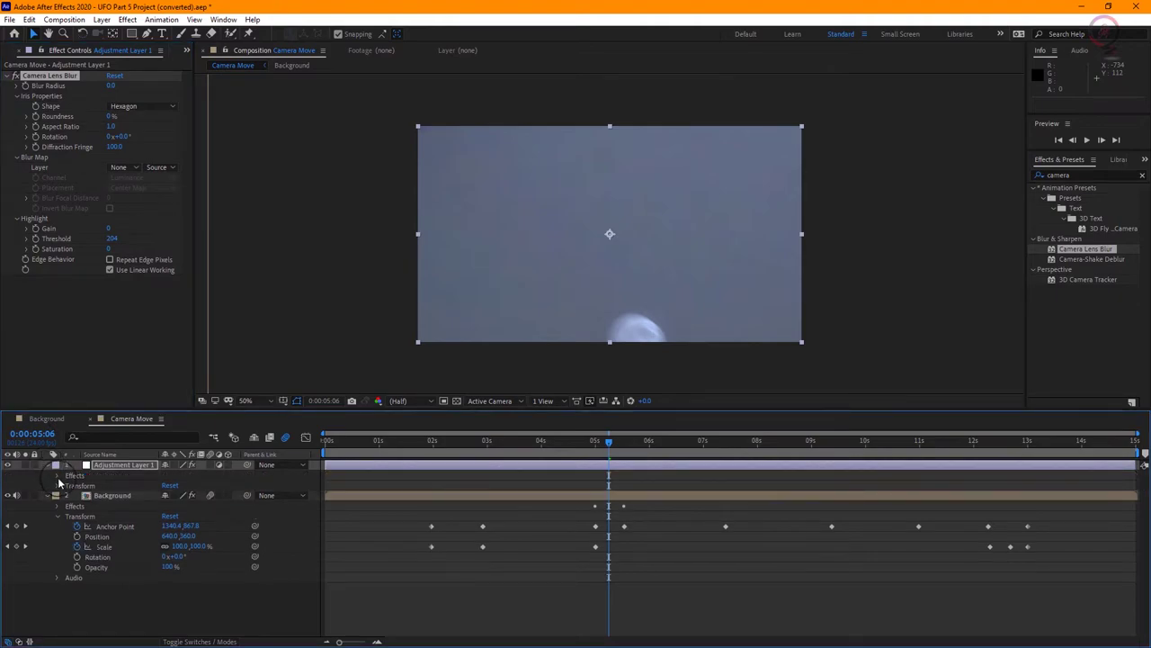
click(58, 477)
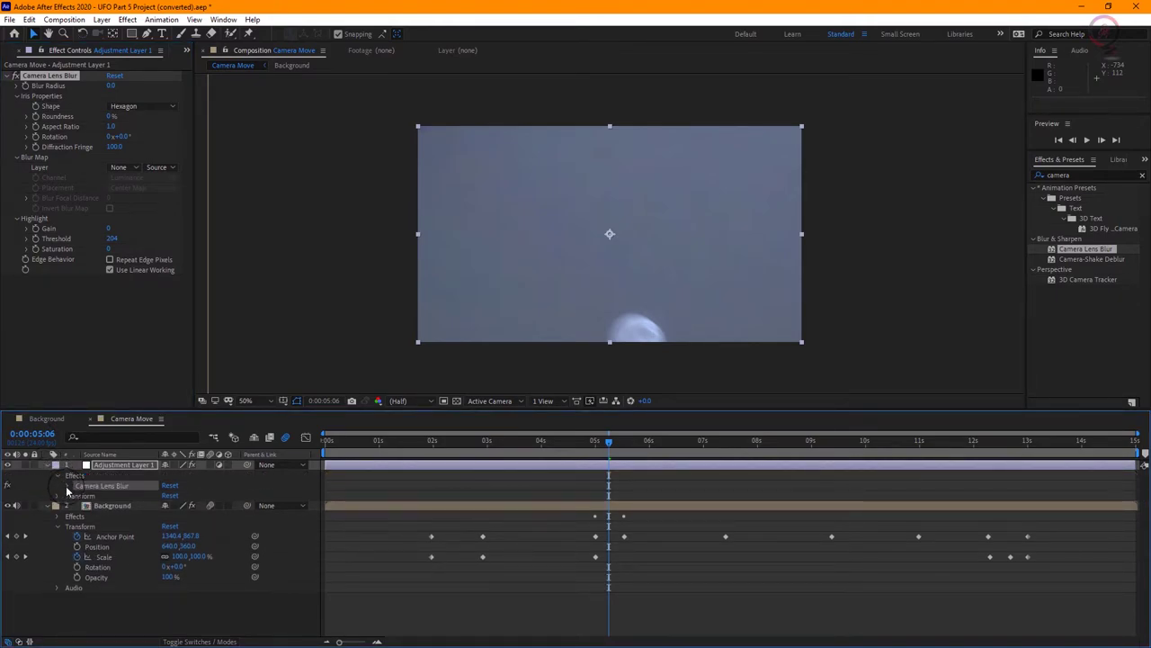
click(67, 486)
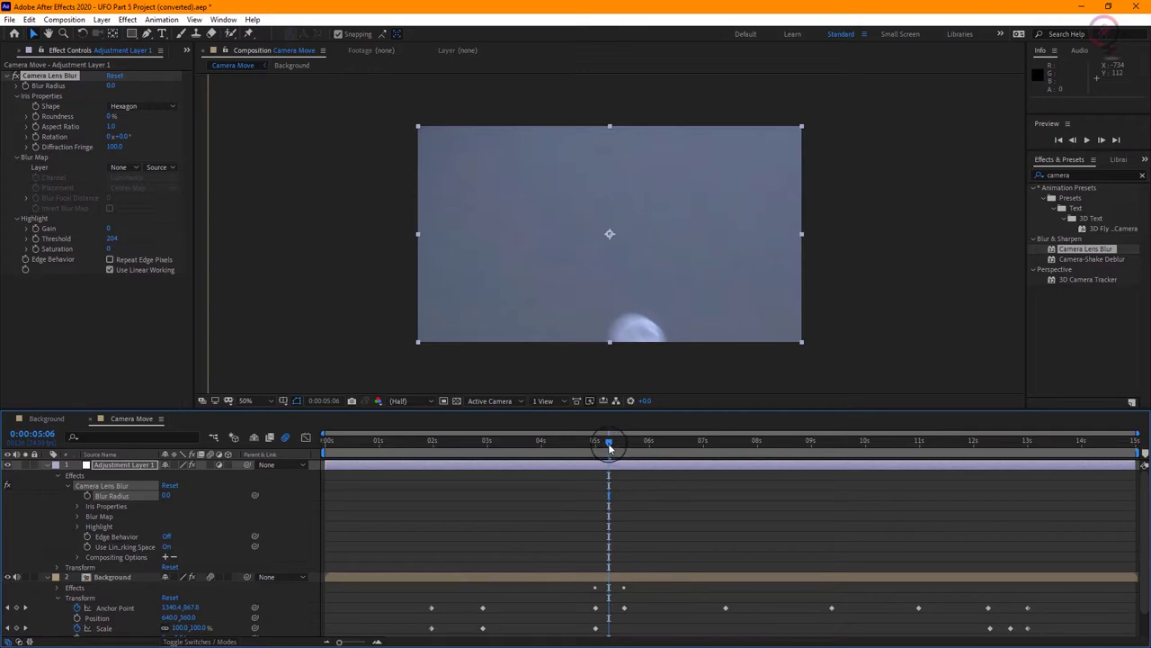
drag(610, 441, 595, 440)
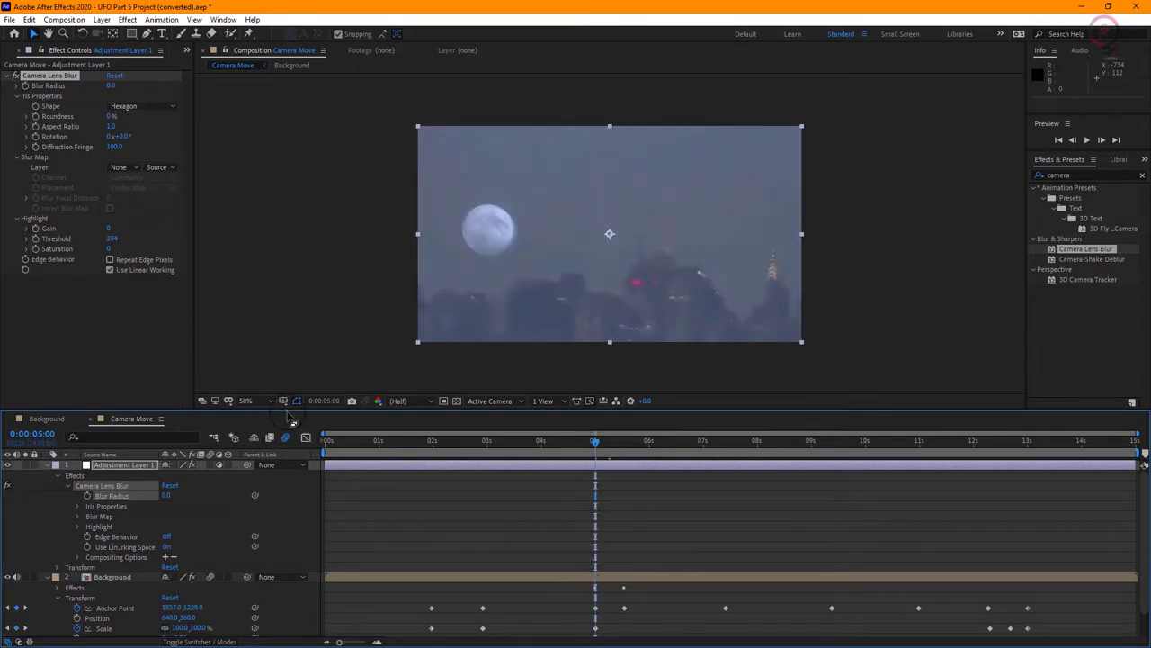
Step: Keyframe Blur Radius at 0 at 5:00, 40 at 5:13, and 0 at 6:07
click(26, 87)
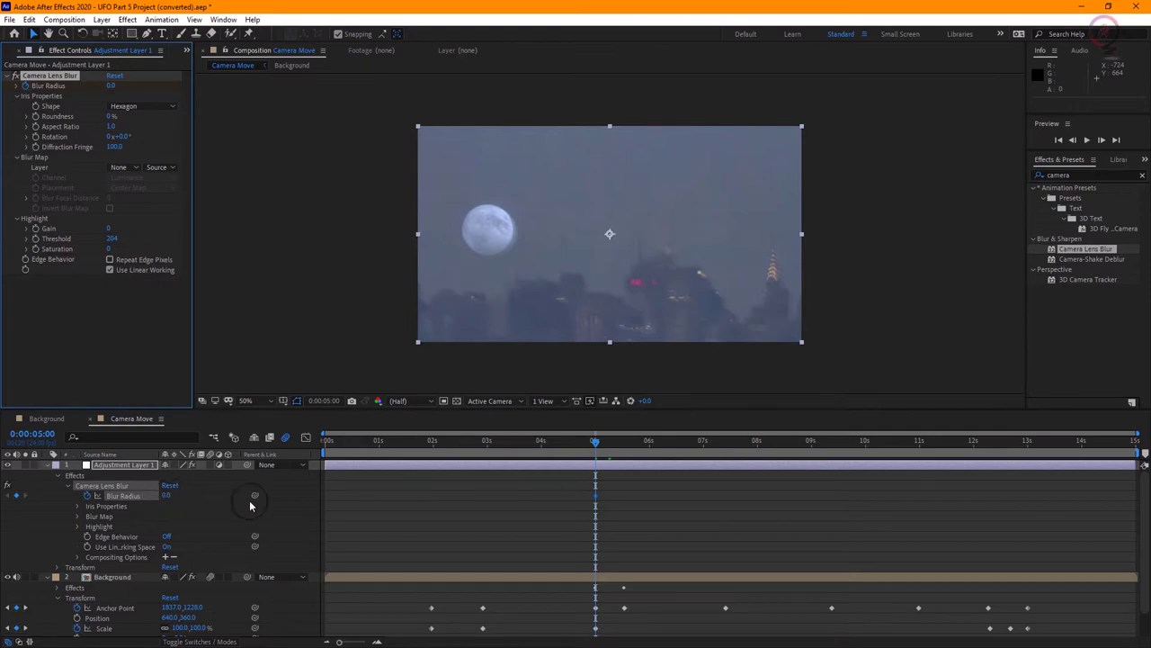
click(594, 464)
drag(595, 441, 626, 450)
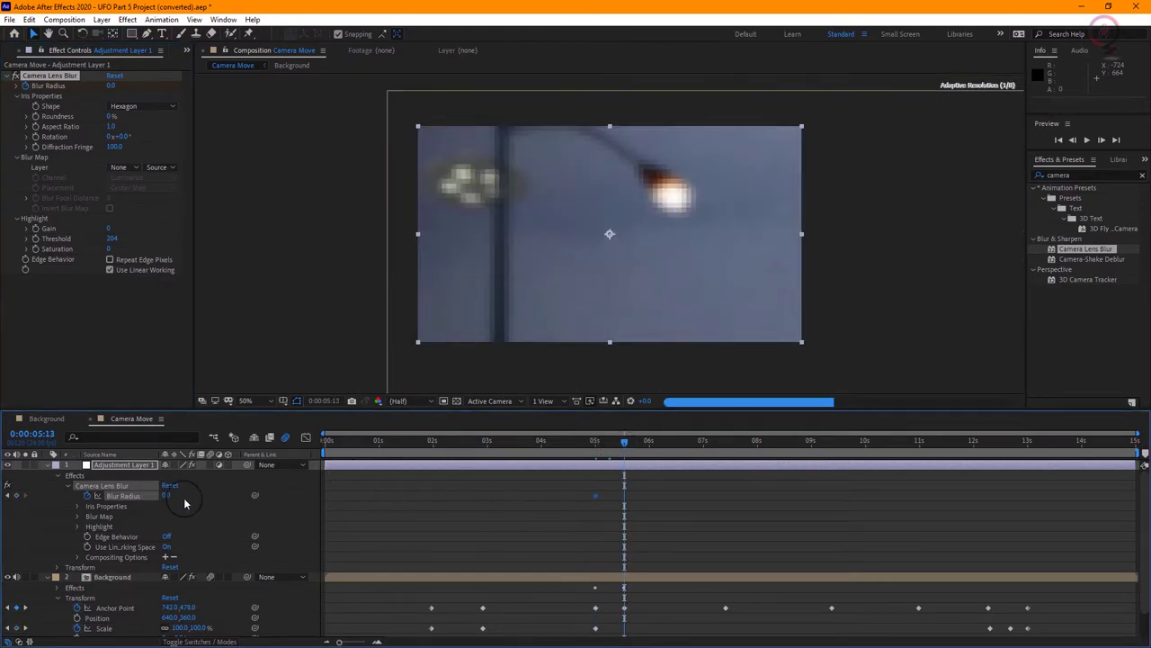
click(171, 496)
key(Return)
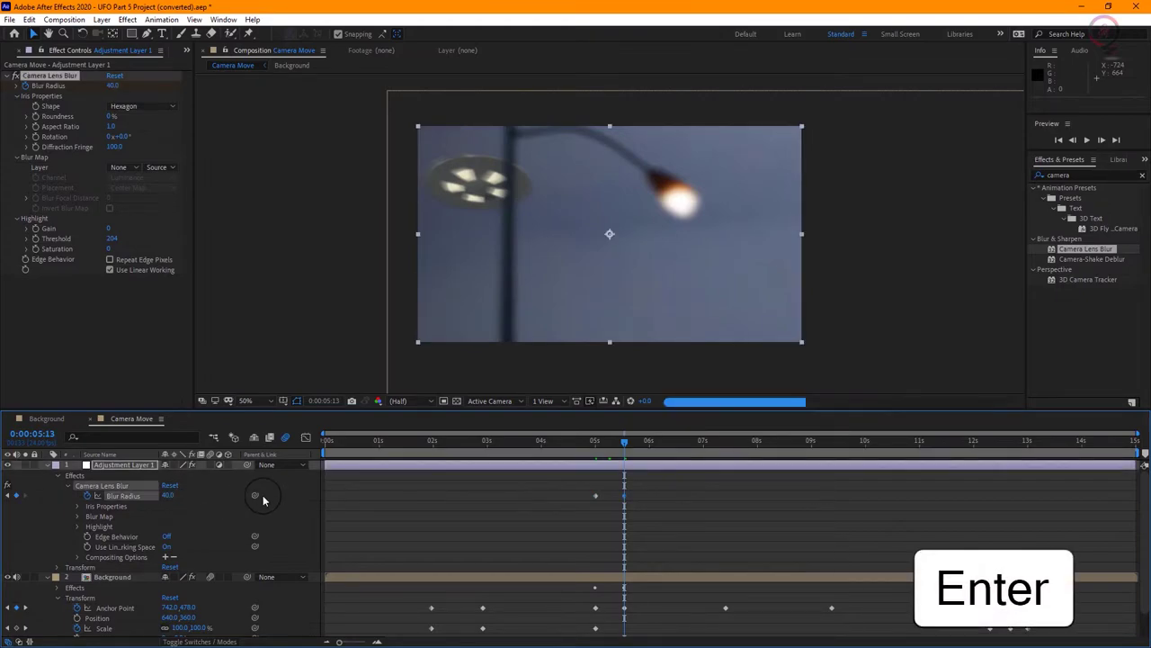
drag(627, 447, 665, 448)
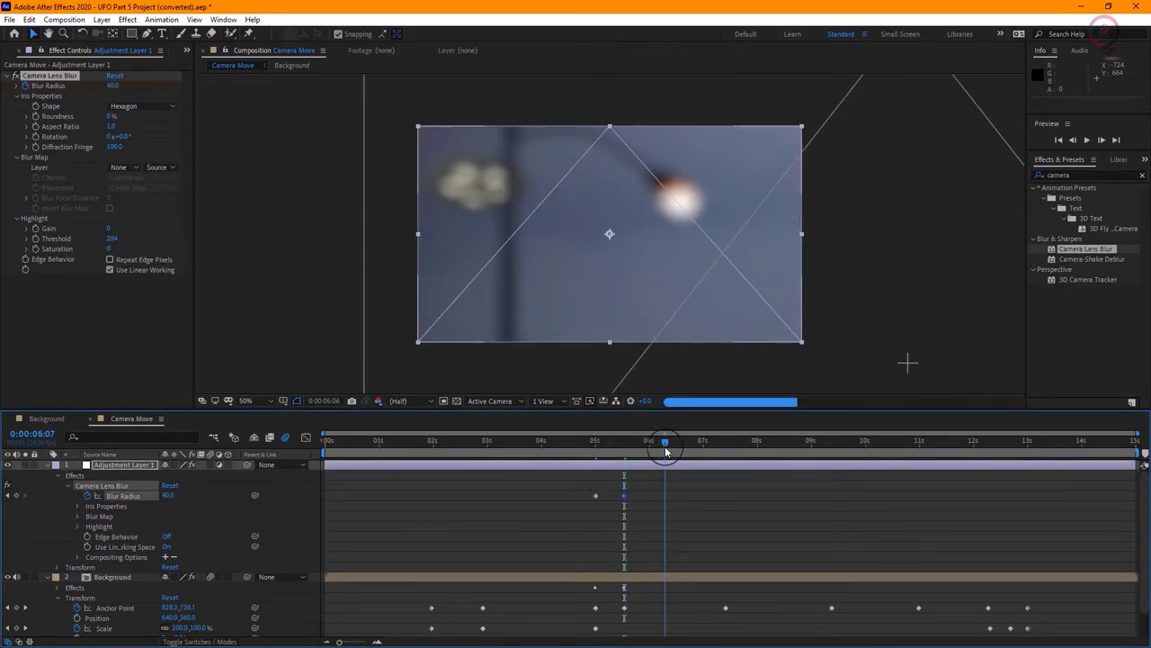
click(167, 496)
text(0)
key(Return)
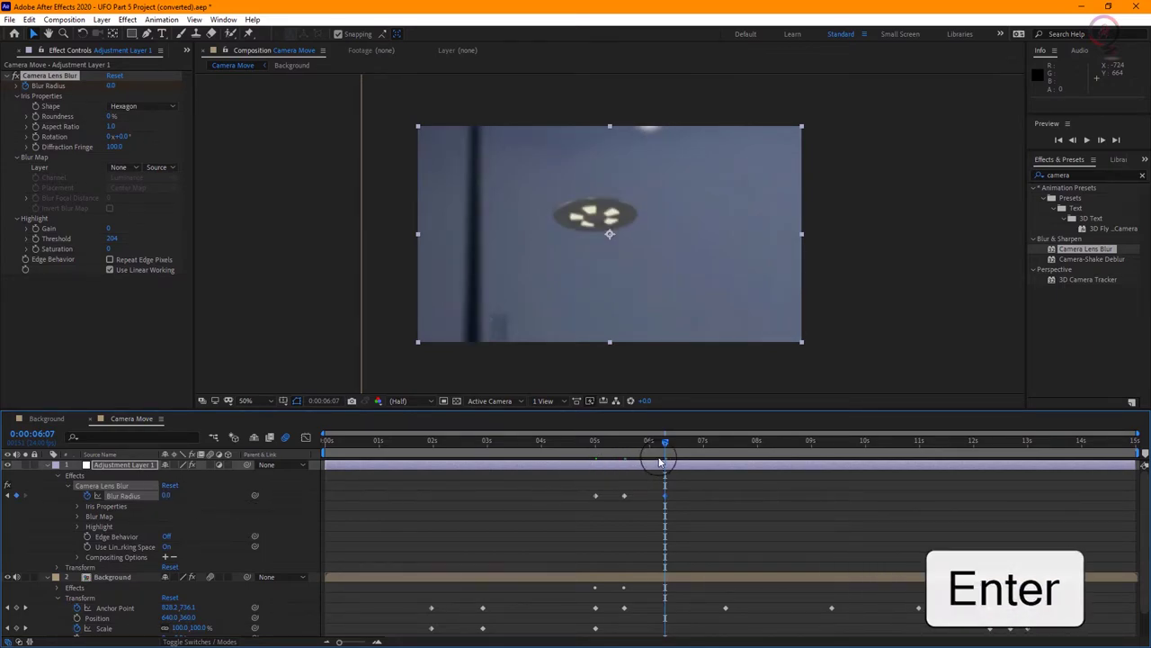
Step: Add Blur Radius keyframes of 15 at 13:00 and 0 at 13:19
drag(665, 447, 987, 486)
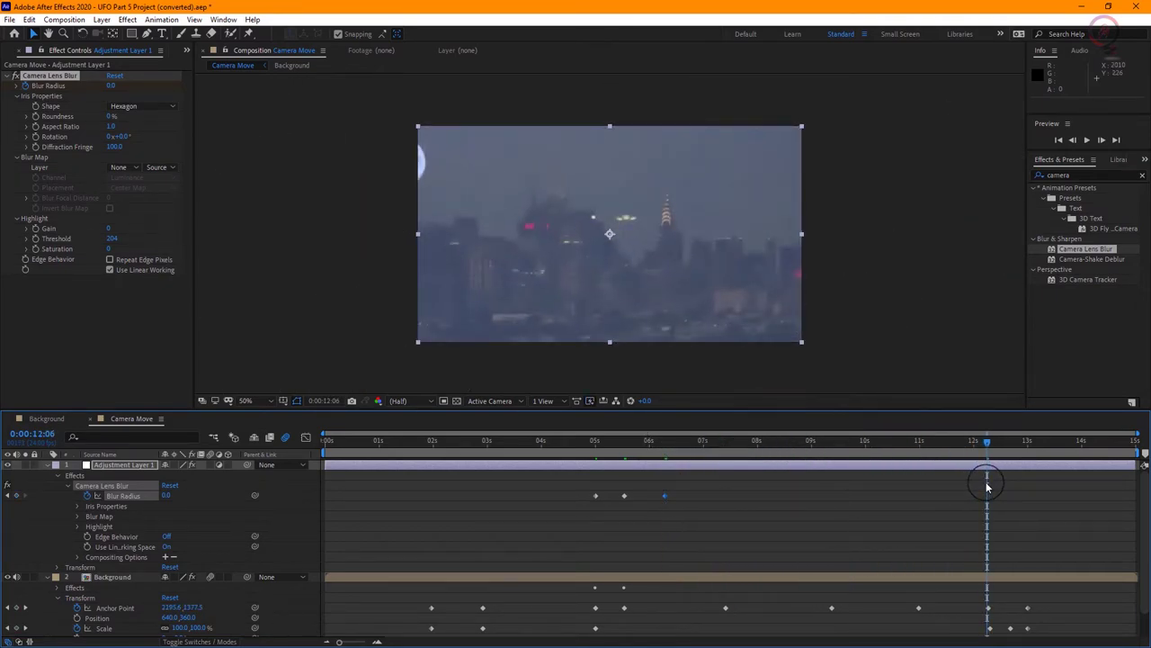
drag(987, 447, 1028, 444)
click(166, 495)
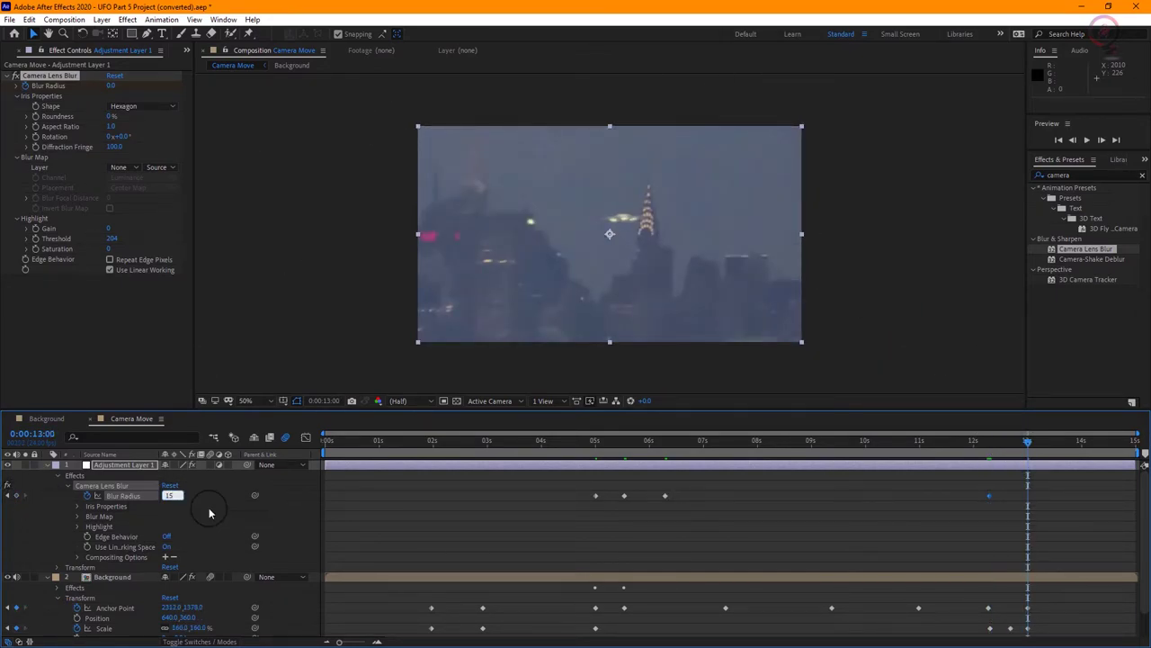
key(Return)
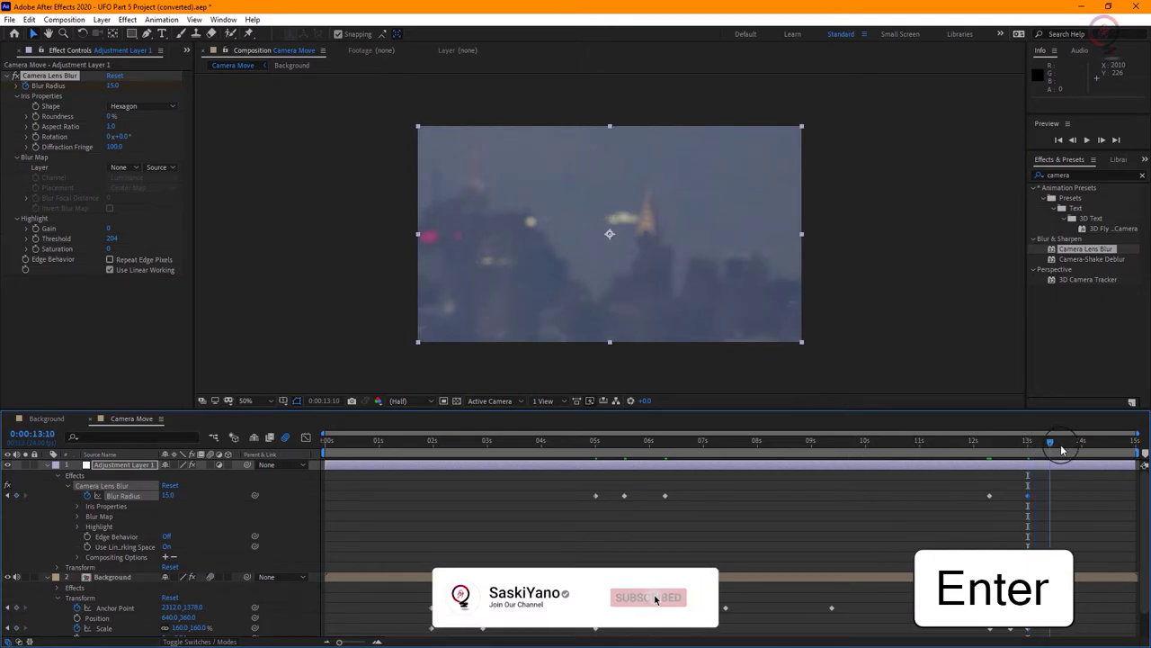
drag(1028, 445, 1071, 455)
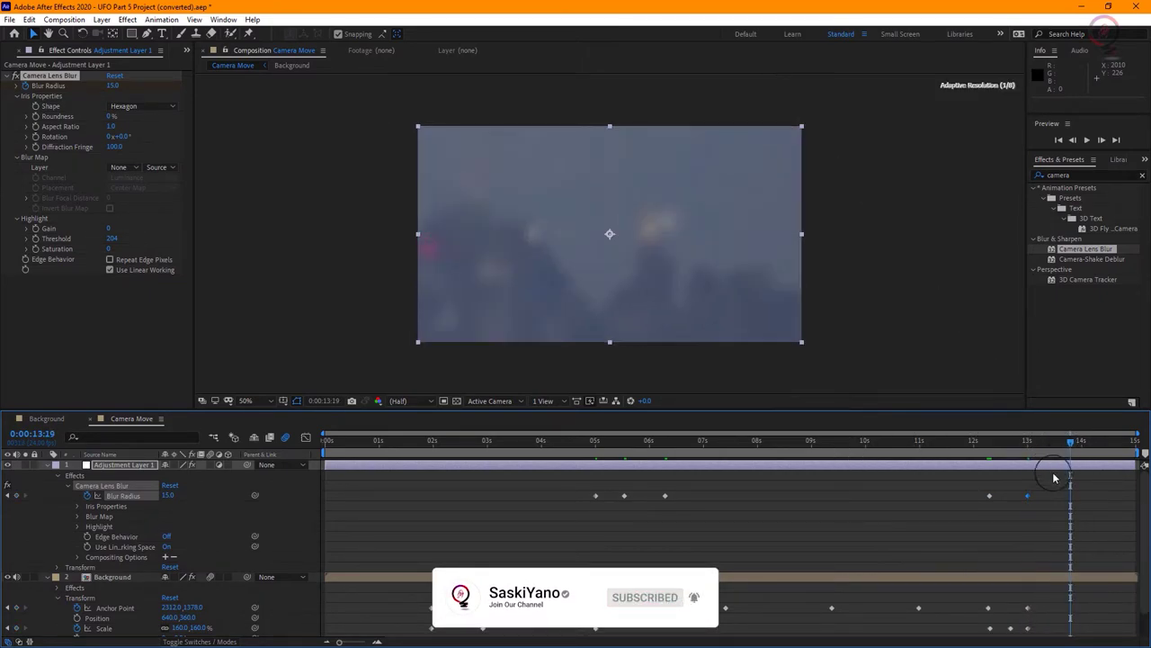
click(167, 494)
text(0)
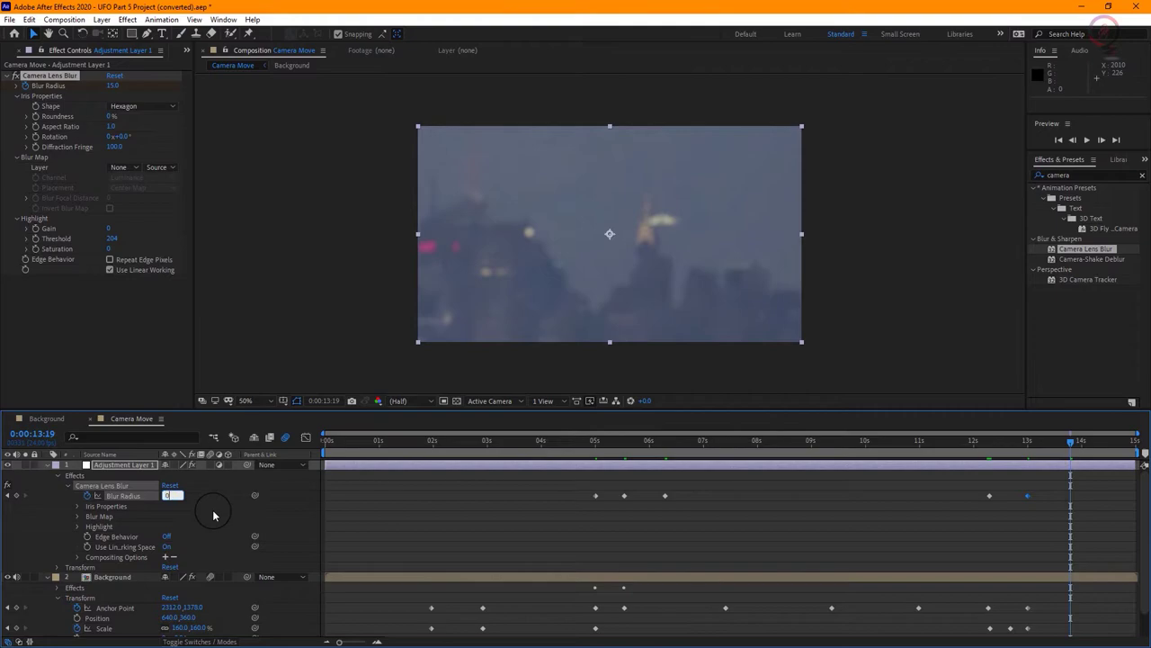
key(Return)
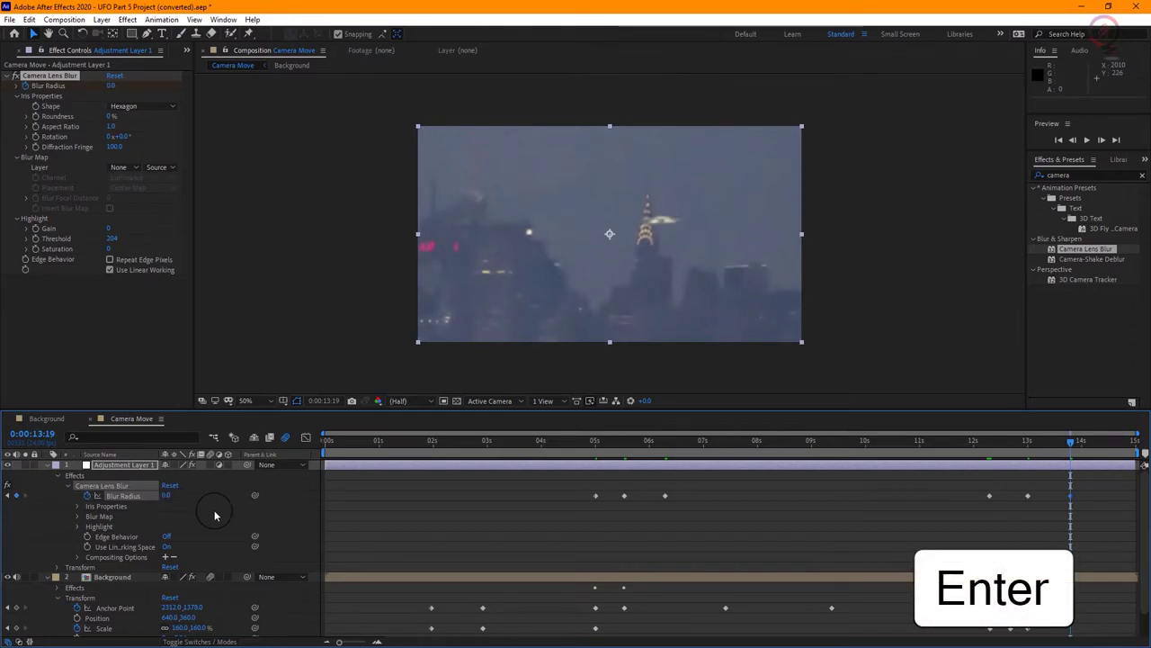
click(1070, 452)
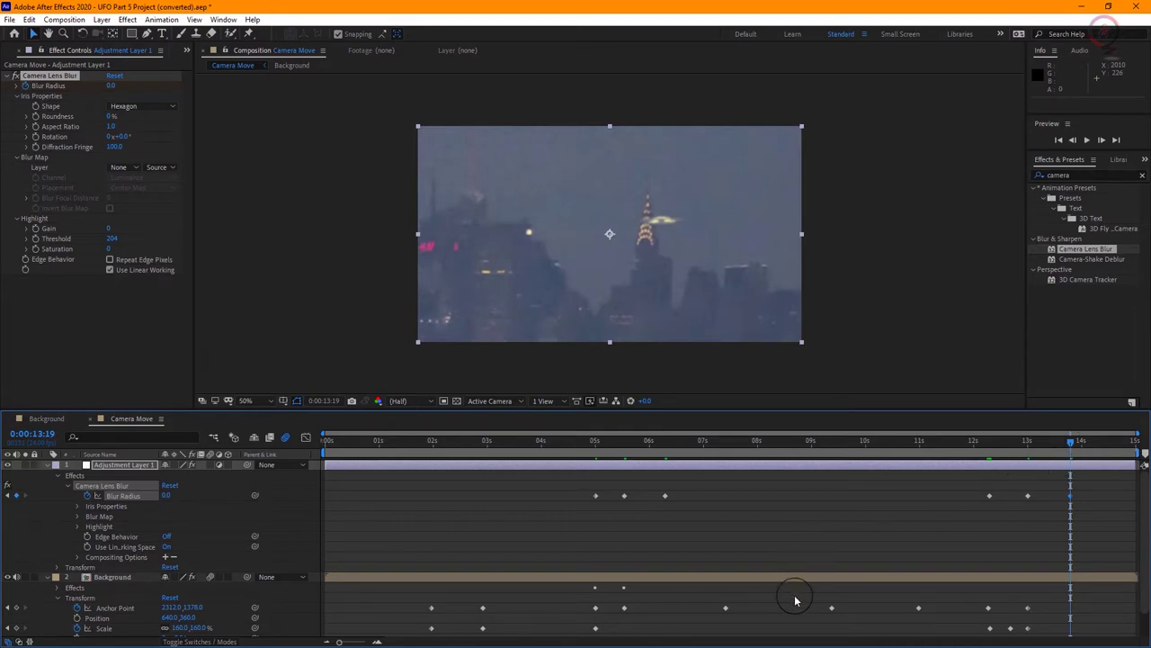
Step: Show only the layers' keyframed properties with U, leaving Adjustment Layer 1's Blur Radius visible
key(u)
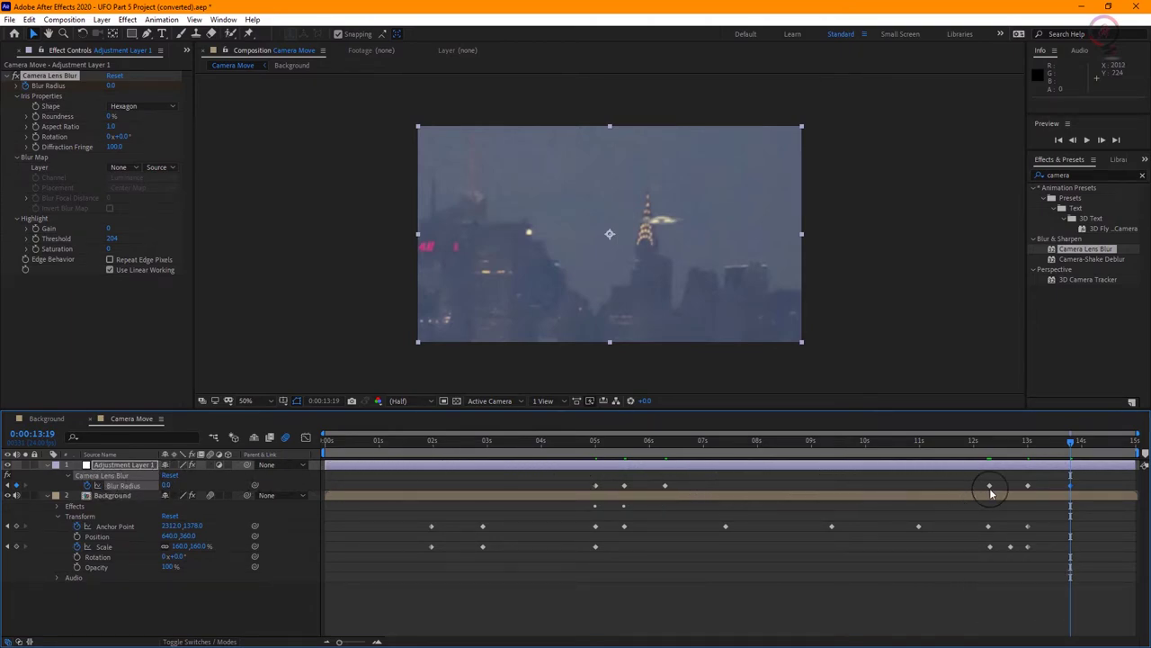
Step: Copy the 40 Blur Radius keyframe from 5:13 and paste it at 0:00:05:18
drag(1072, 444, 611, 463)
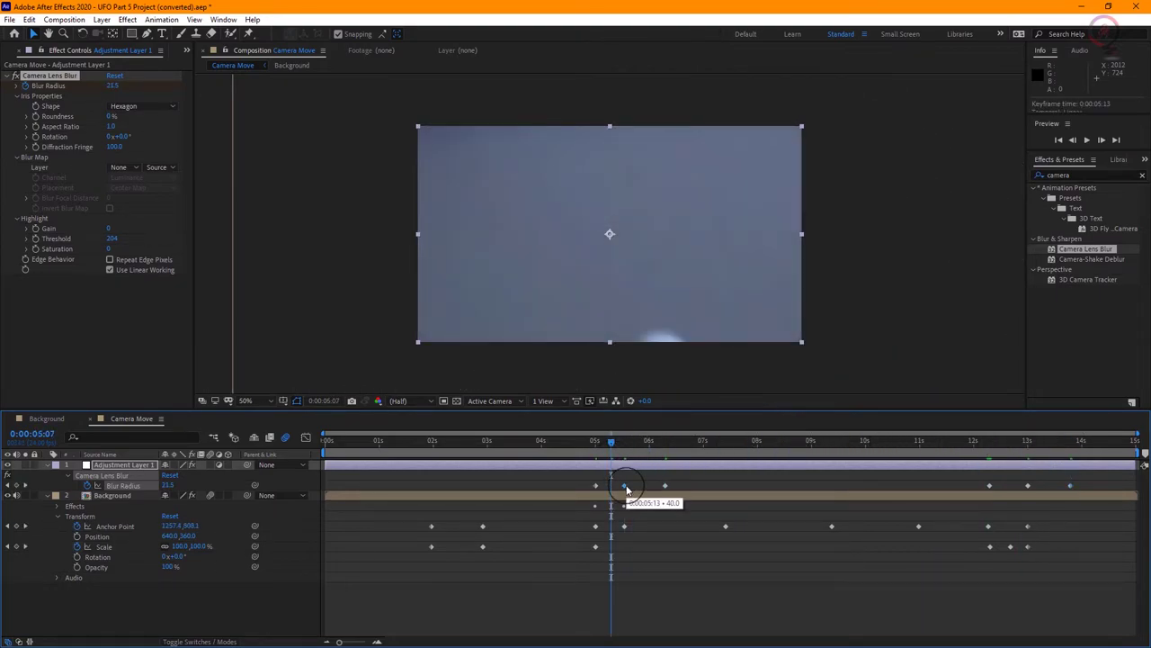
click(625, 487)
key(ctrl+c)
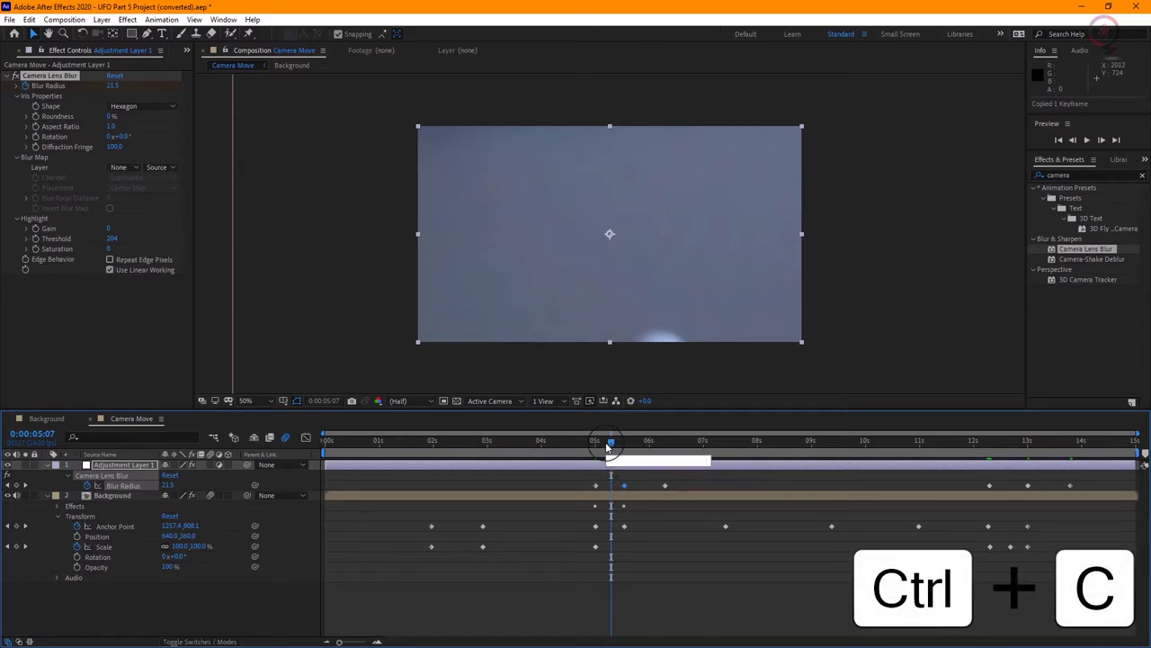
drag(609, 447, 637, 452)
key(ctrl+v)
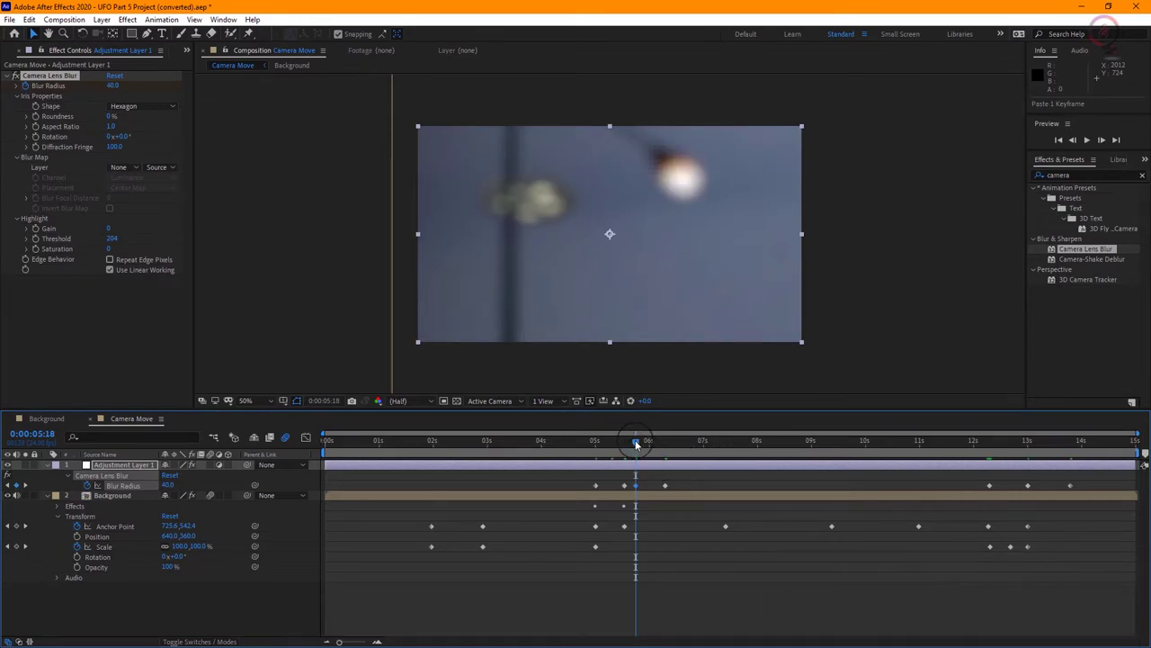
drag(636, 444, 639, 443)
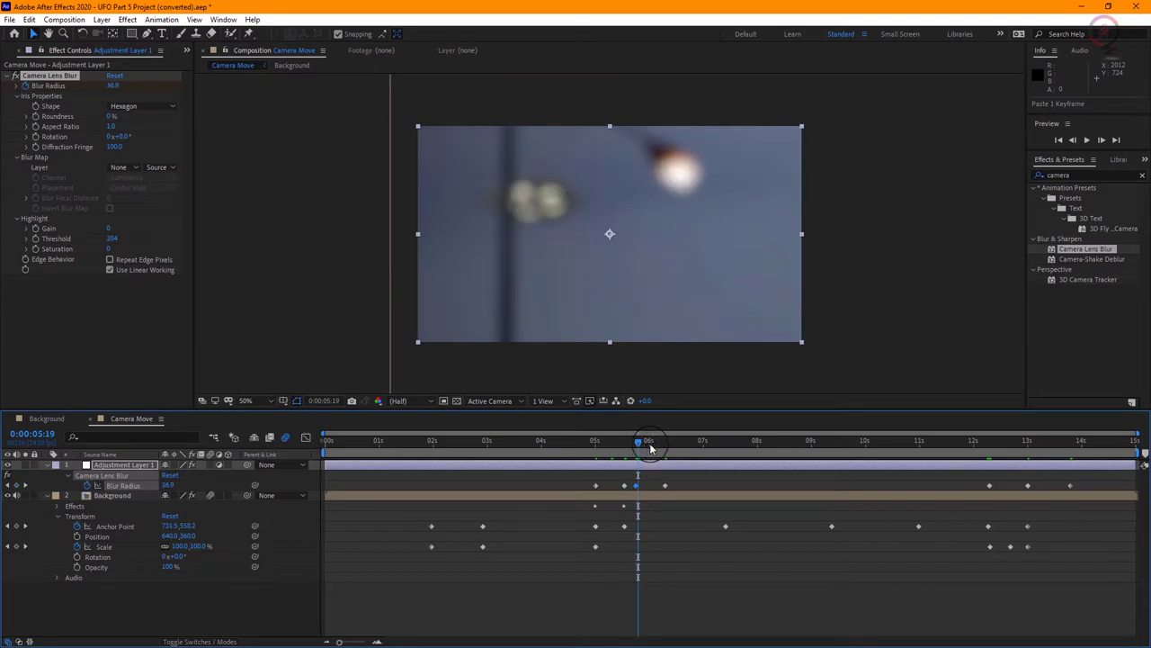
Step: Set Camera Lens Blur's Highlight Gain to 10 and lower Highlight Threshold to 59
click(651, 445)
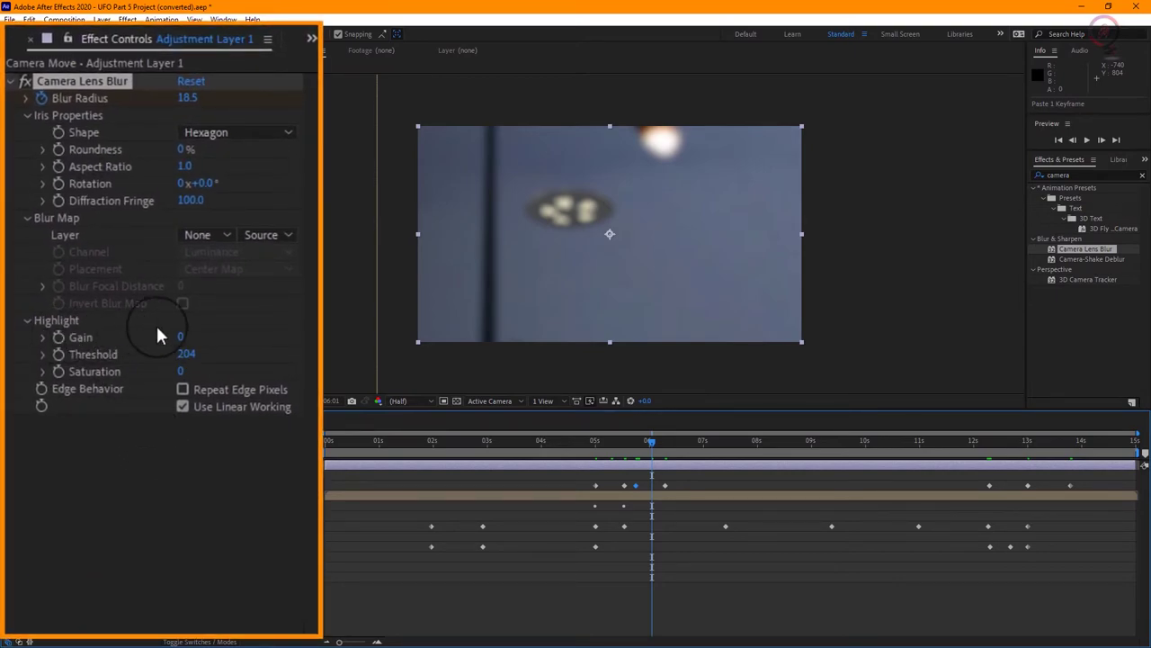
click(182, 336)
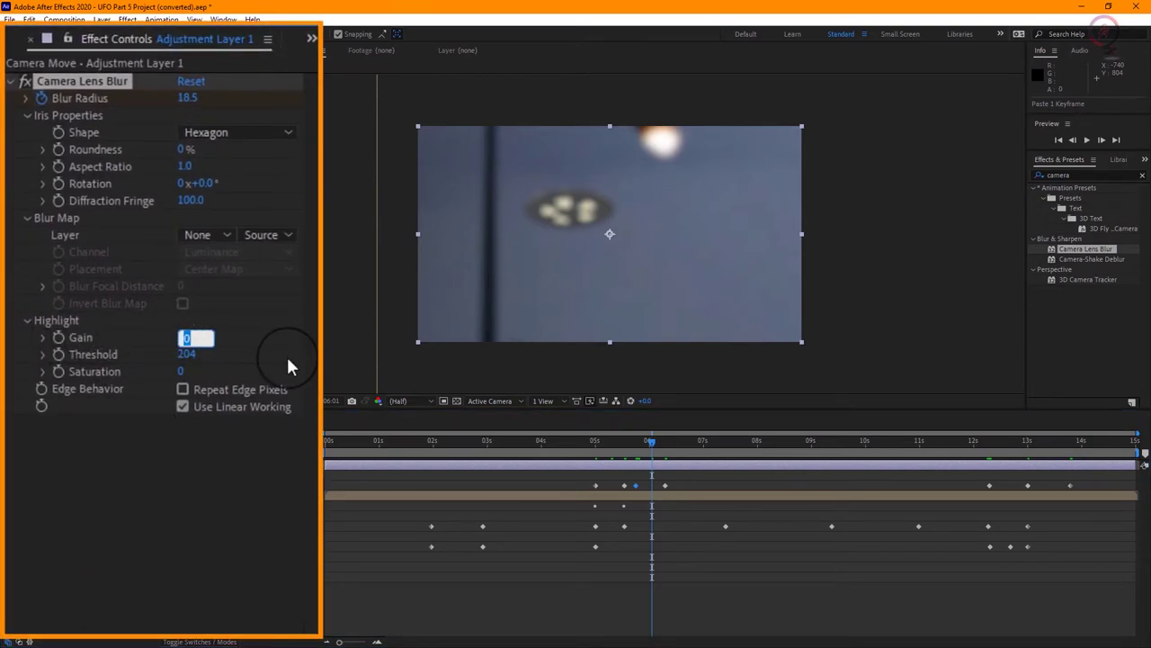
text(10)
key(Return)
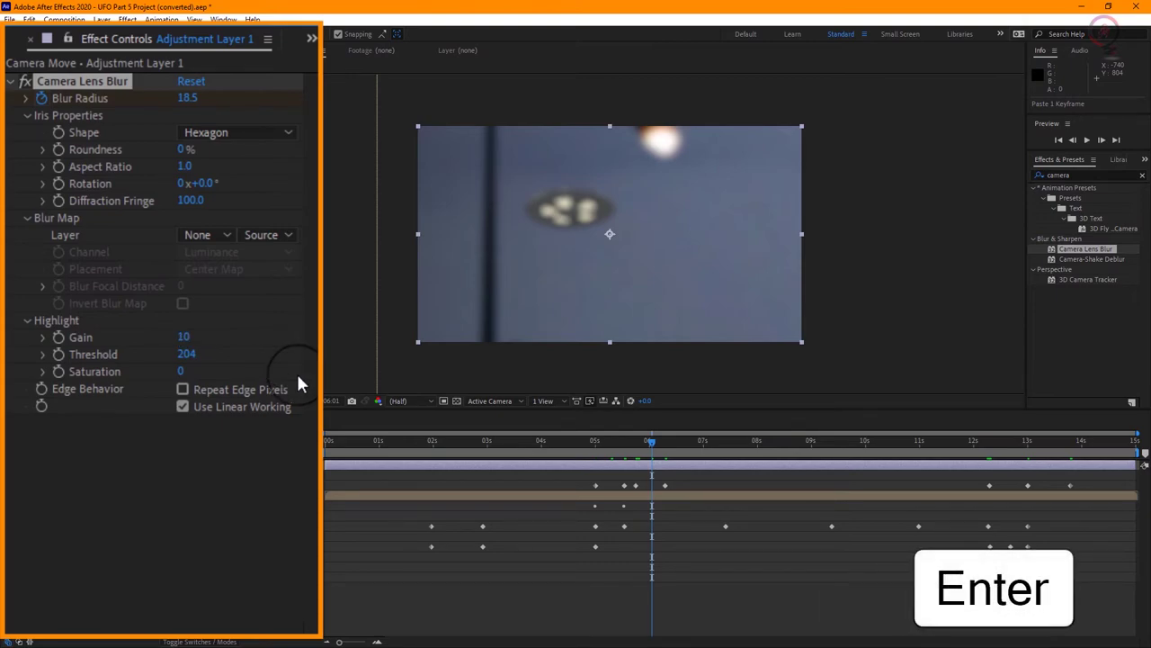
click(654, 441)
drag(657, 439, 668, 441)
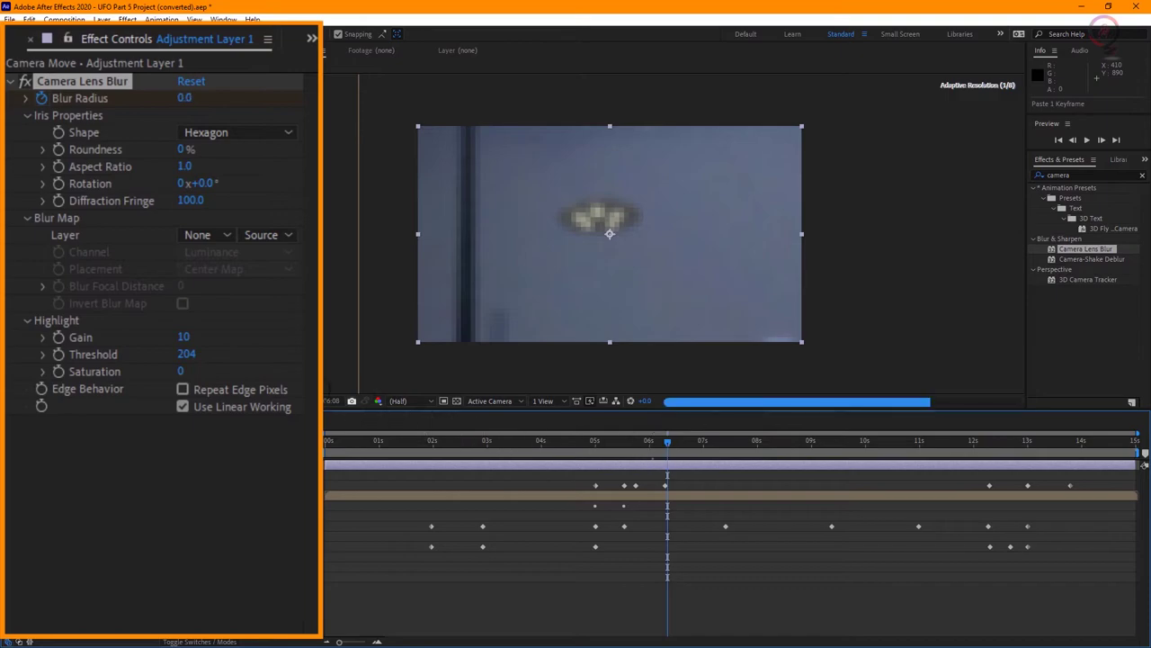
click(193, 451)
drag(185, 353, 132, 347)
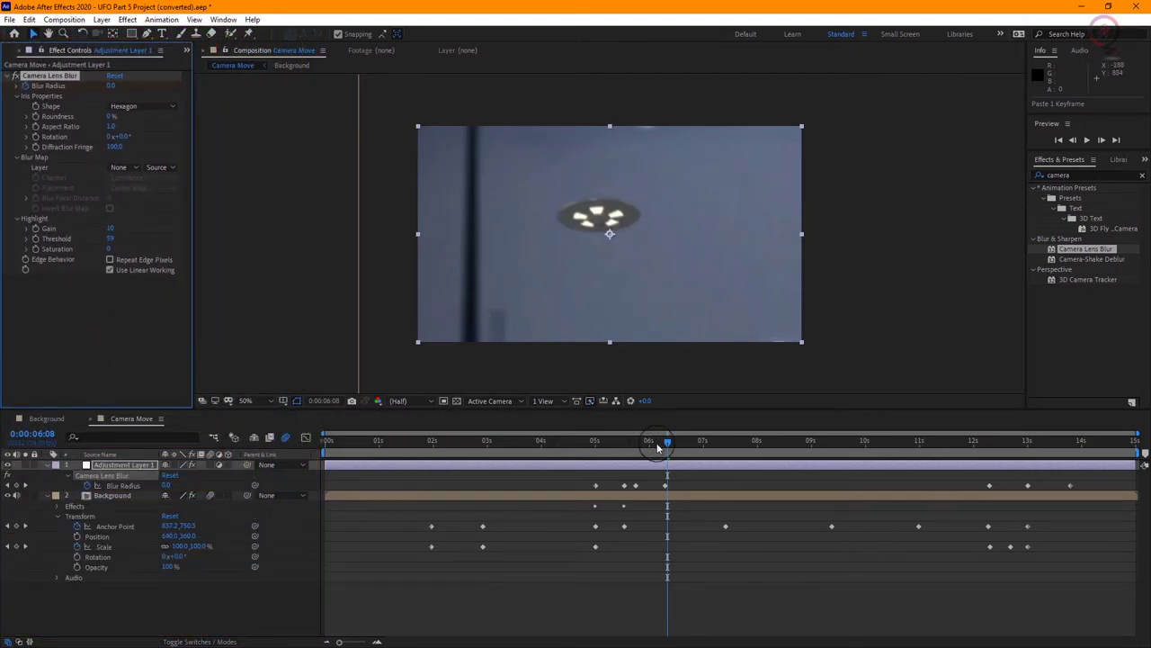
Step: At the 13:00 Blur Radius keyframe, raise Highlight Gain from 10 to 50 and preview
drag(666, 445, 1012, 445)
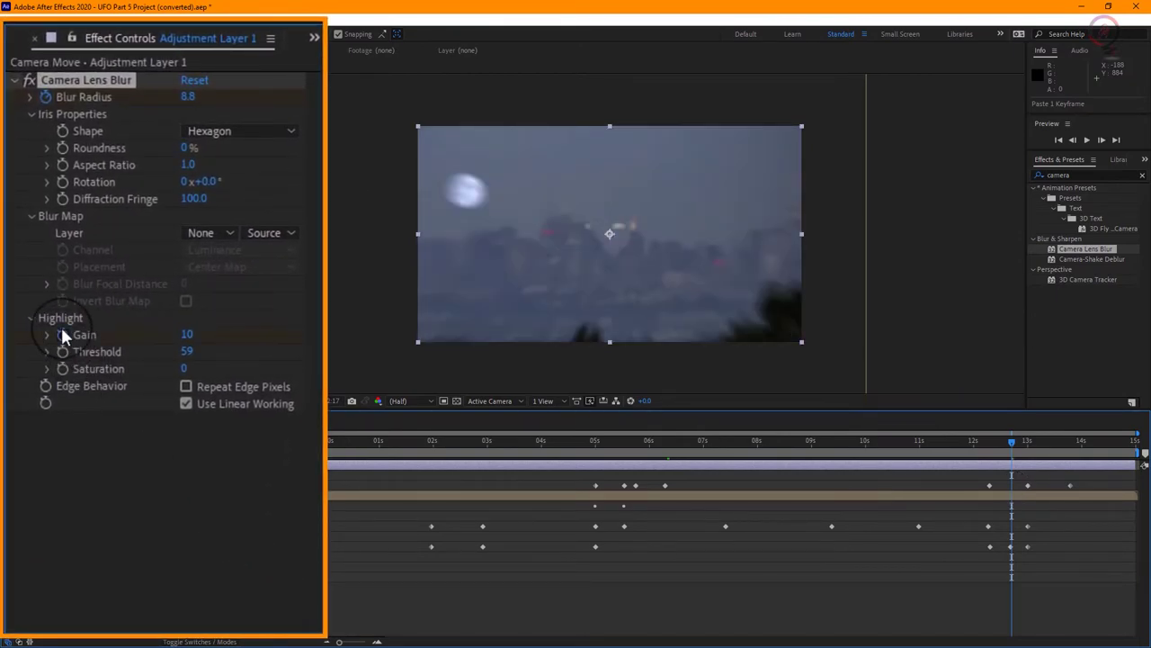
key(k)
click(188, 334)
text(50)
key(Return)
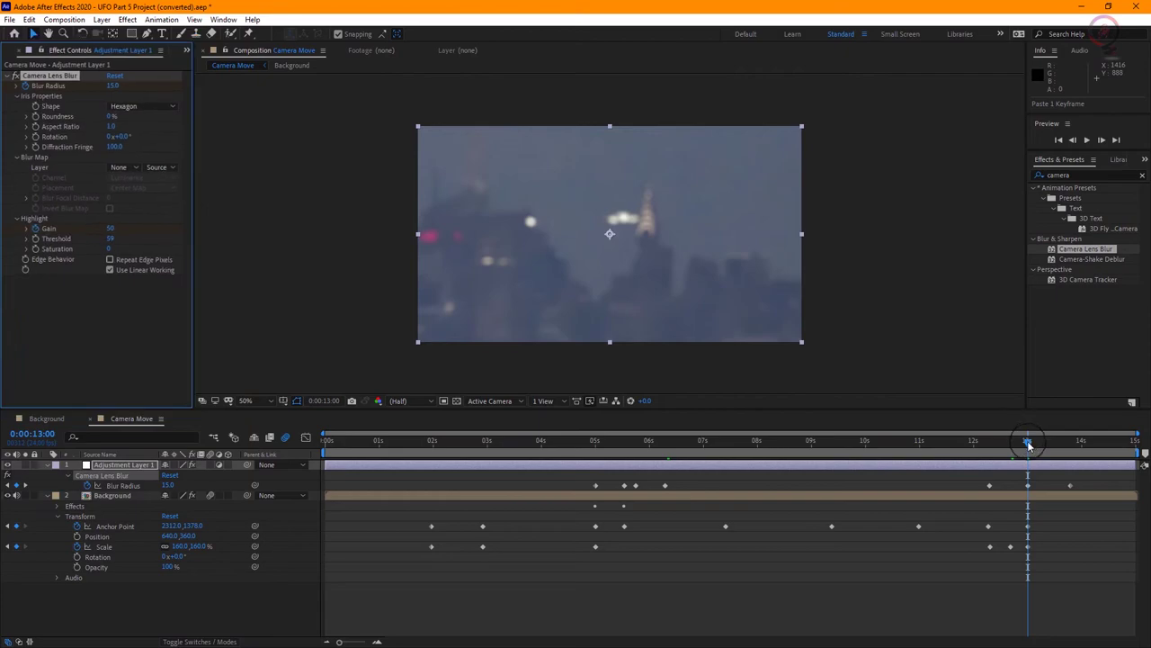
drag(1029, 444, 1063, 446)
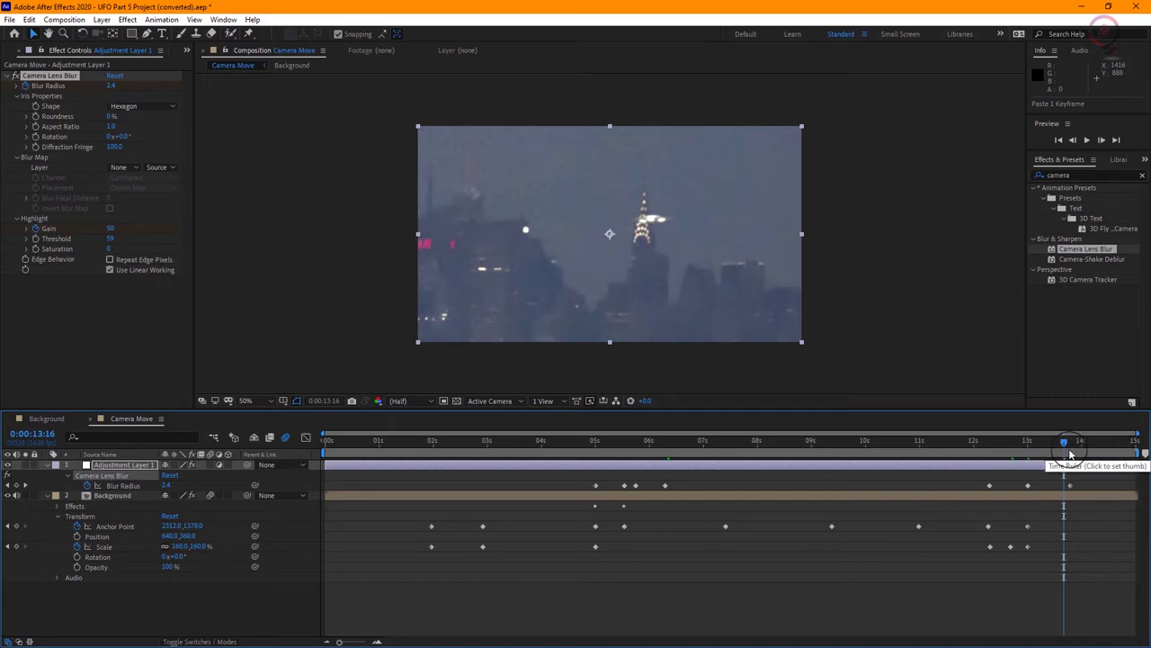
drag(1066, 446, 1056, 445)
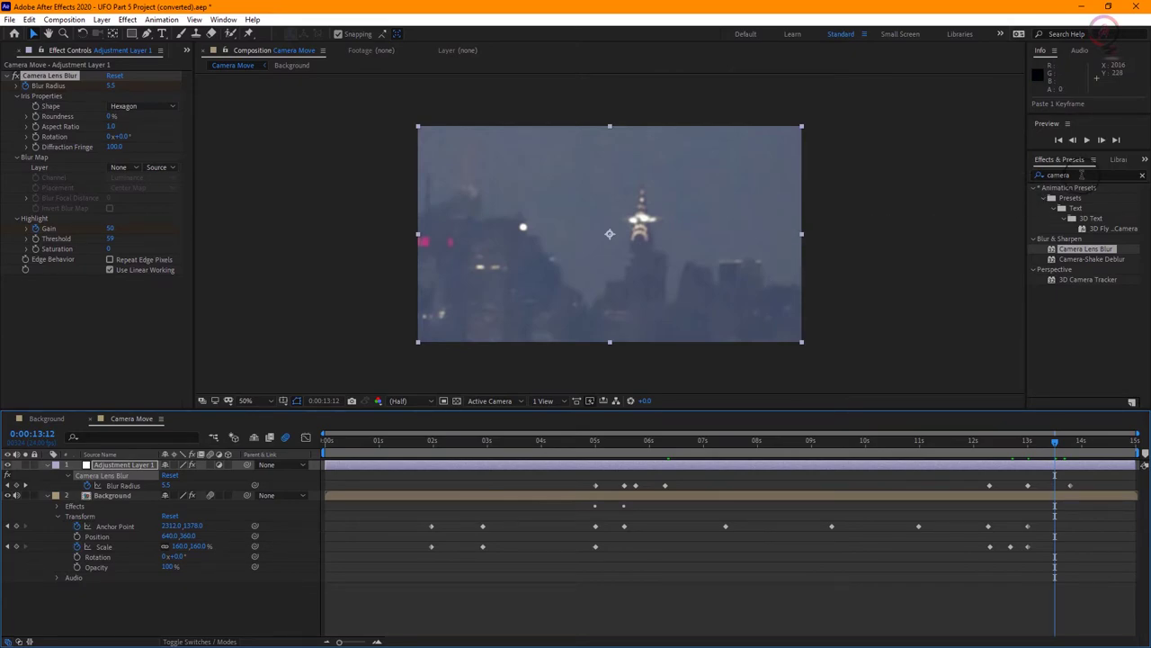
Step: Apply a Photo Filter to Adjustment Layer 1, set to Cooling Filter (80) at 20% Density
click(1082, 174)
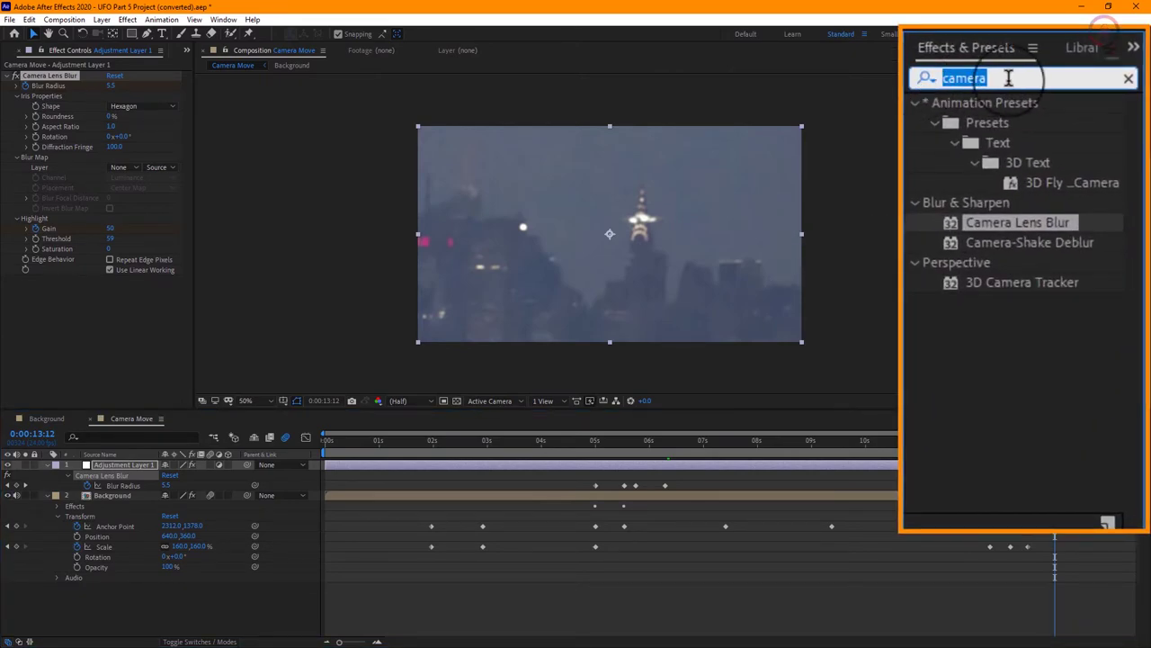
key(BackSpace)
text(photo)
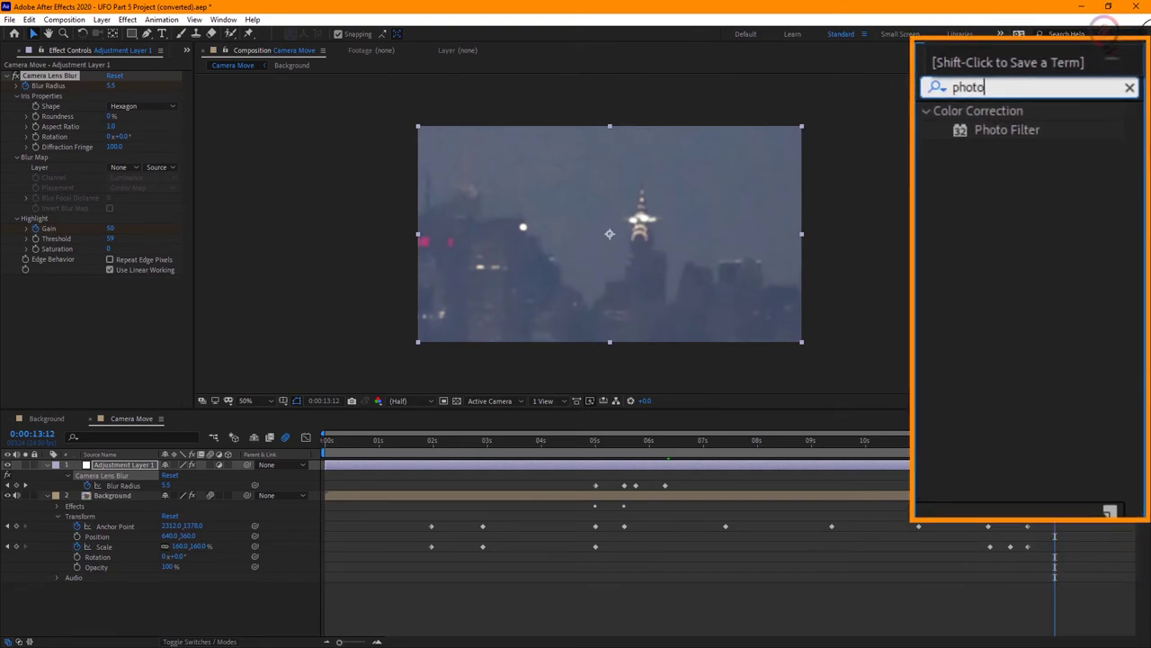
drag(1078, 198, 637, 270)
click(205, 225)
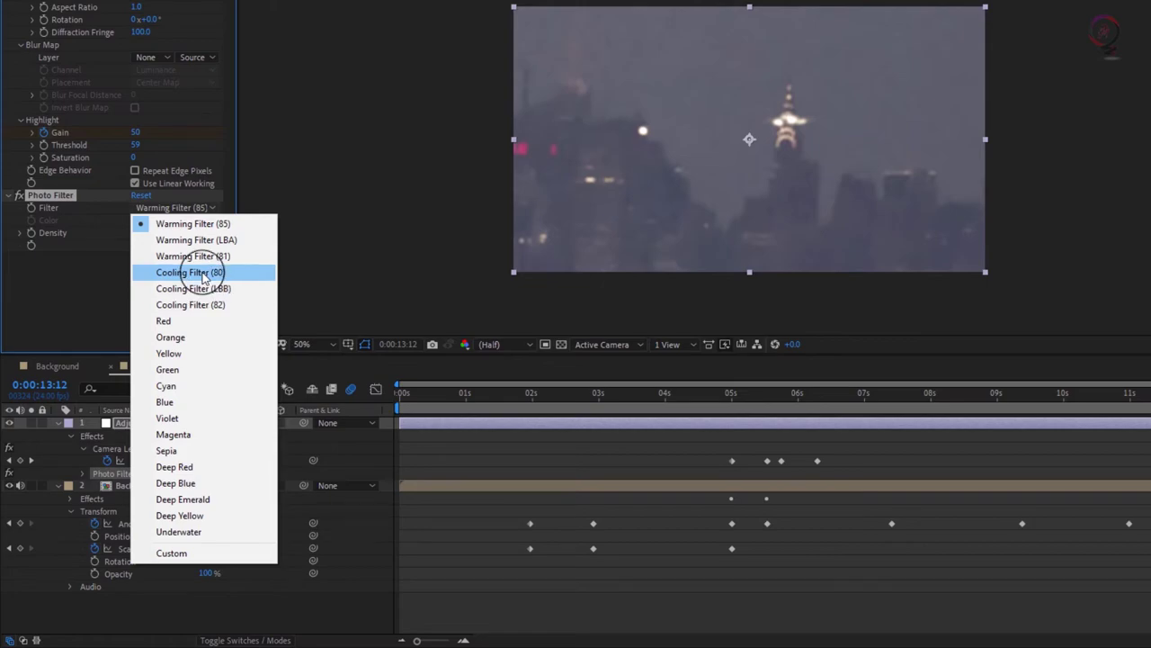
click(203, 273)
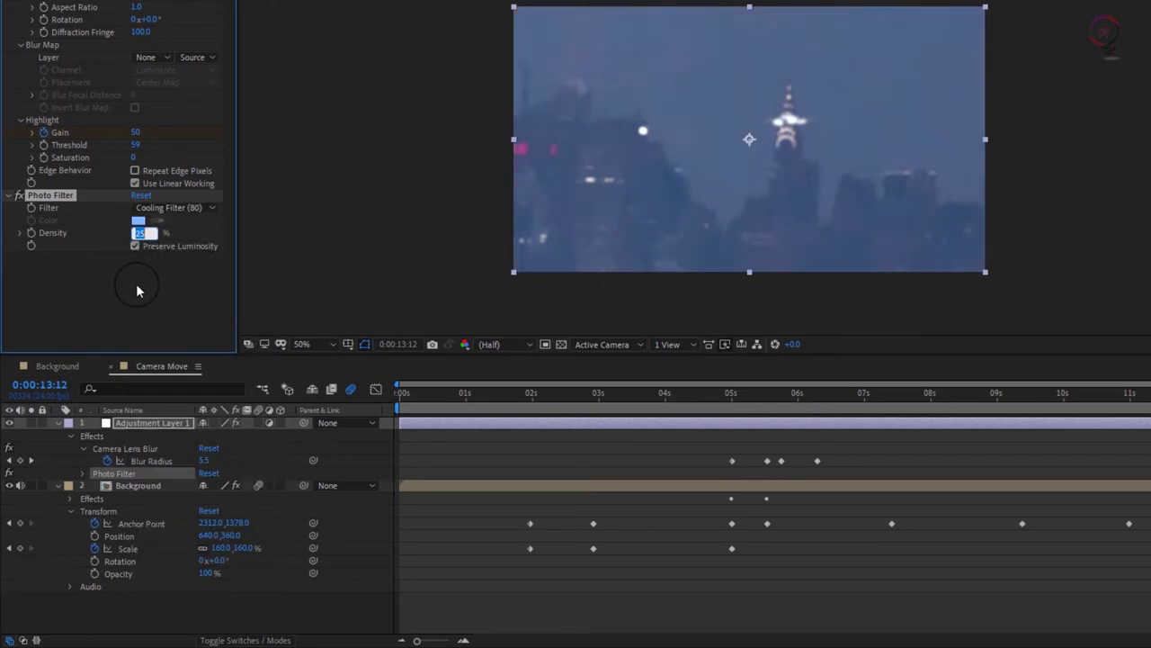
text(20)
key(Return)
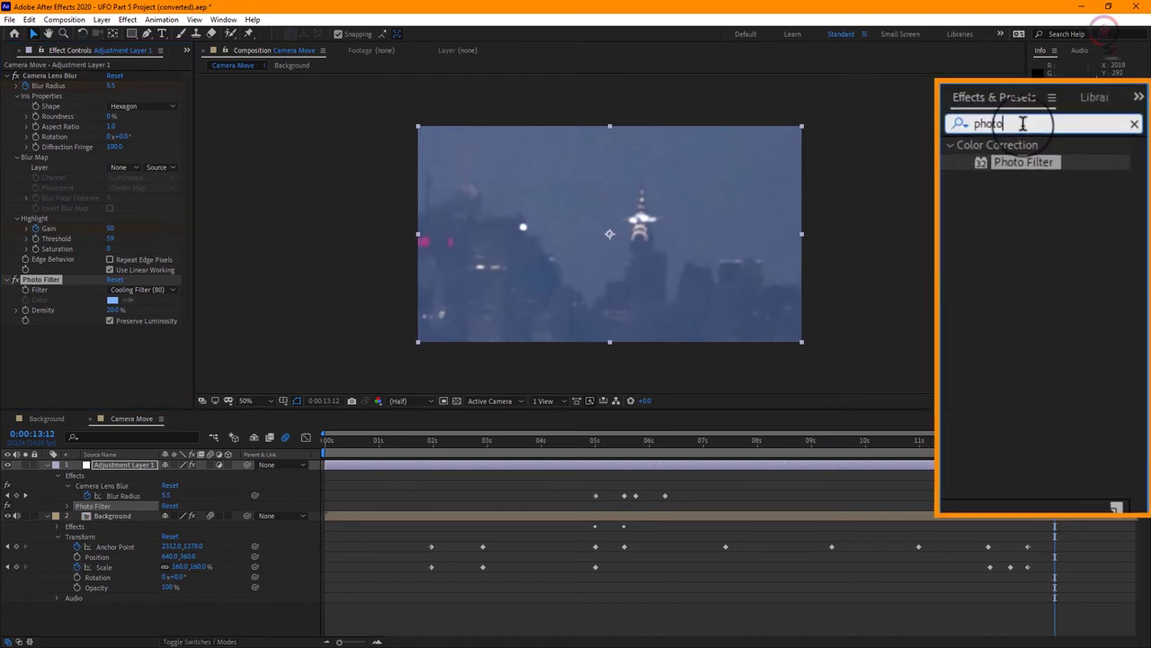
Step: Apply Noise to Adjustment Layer 1 at 10% Amount of Noise, then move the time indicator to 0:00:04:04
click(1042, 174)
text(noi)
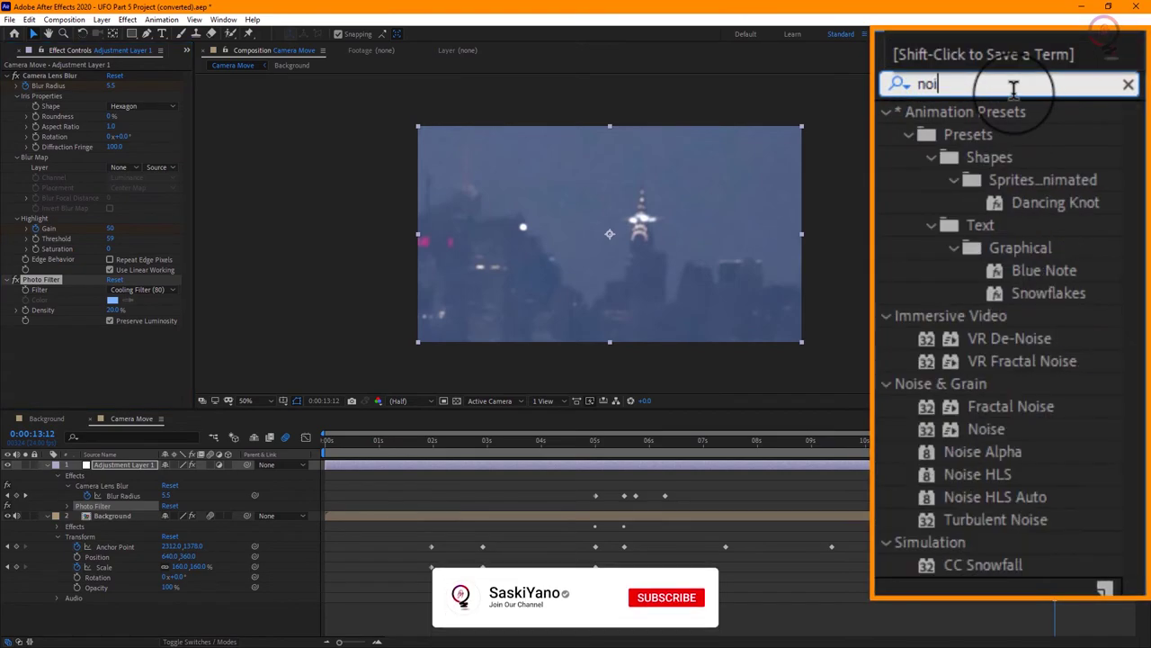
text(se)
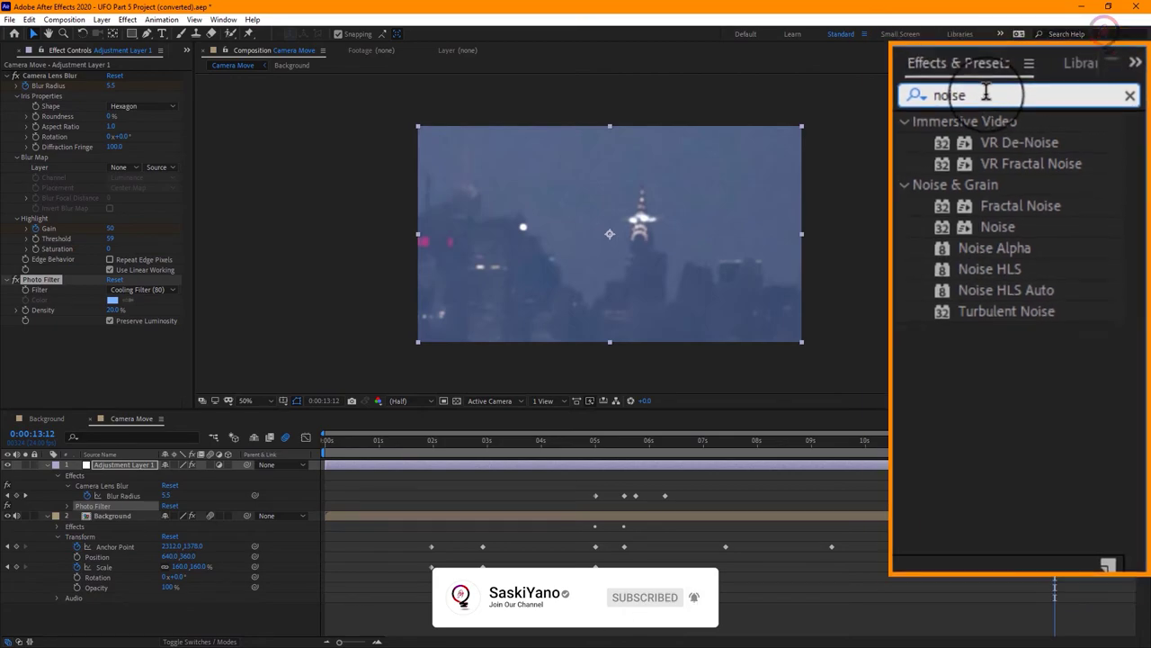
drag(1079, 239, 604, 240)
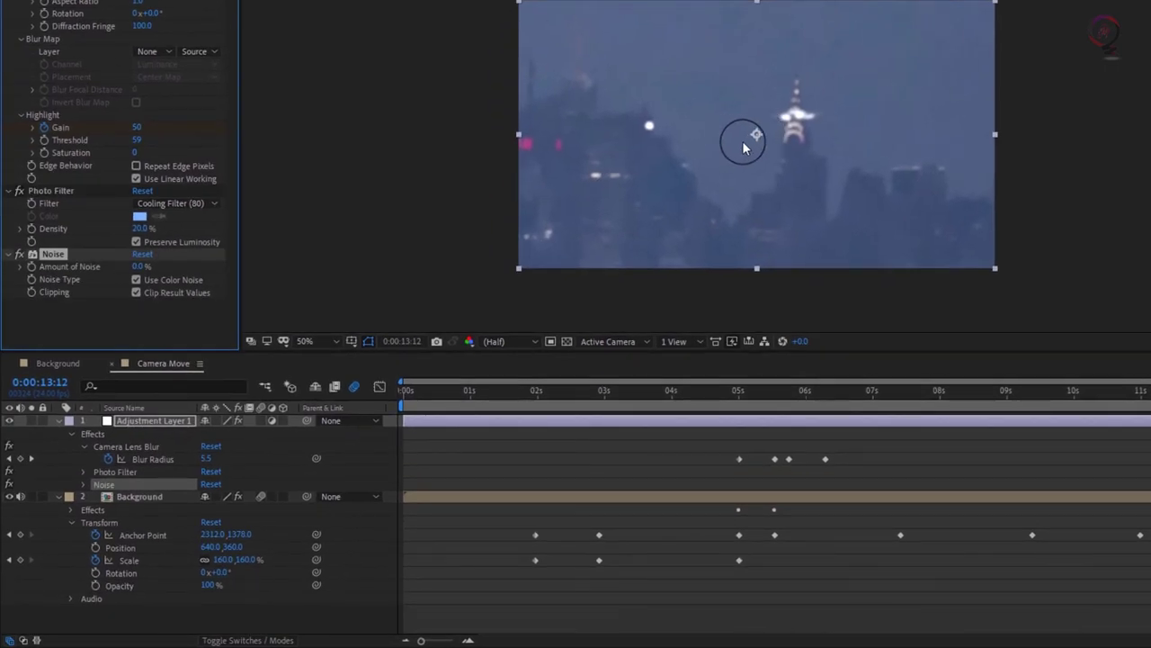
click(141, 266)
text(10)
key(Return)
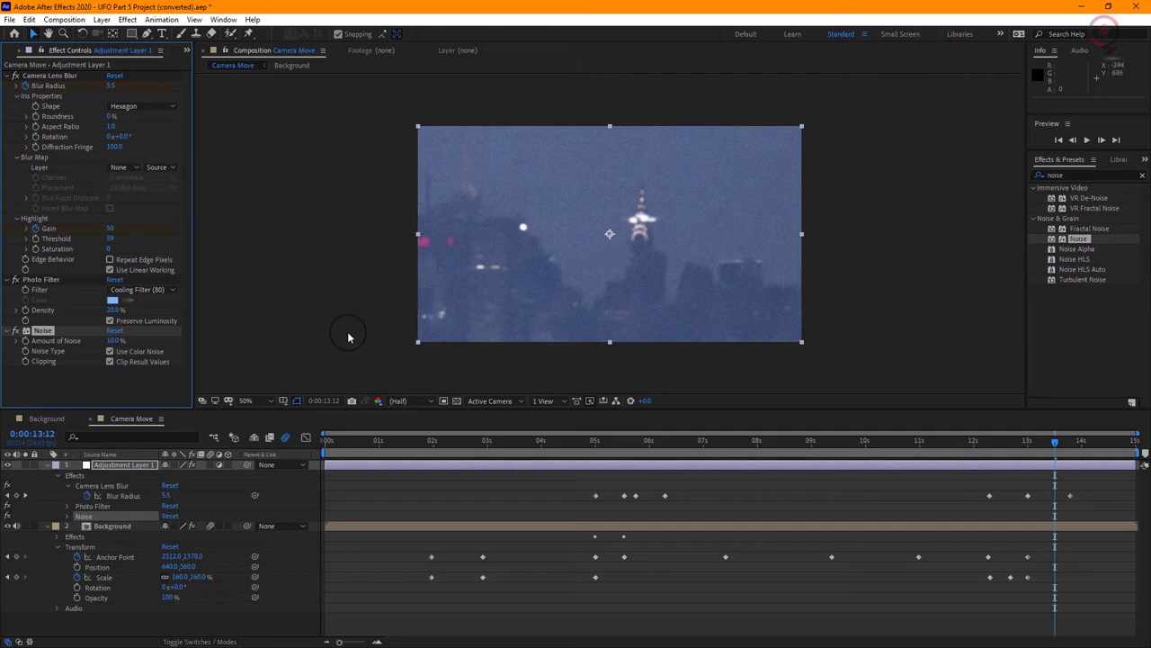
drag(1054, 447, 550, 440)
Step: Collapse both layers and drag UFO Audio.wav from the Project panel into the timeline as layer 3
click(47, 464)
click(47, 475)
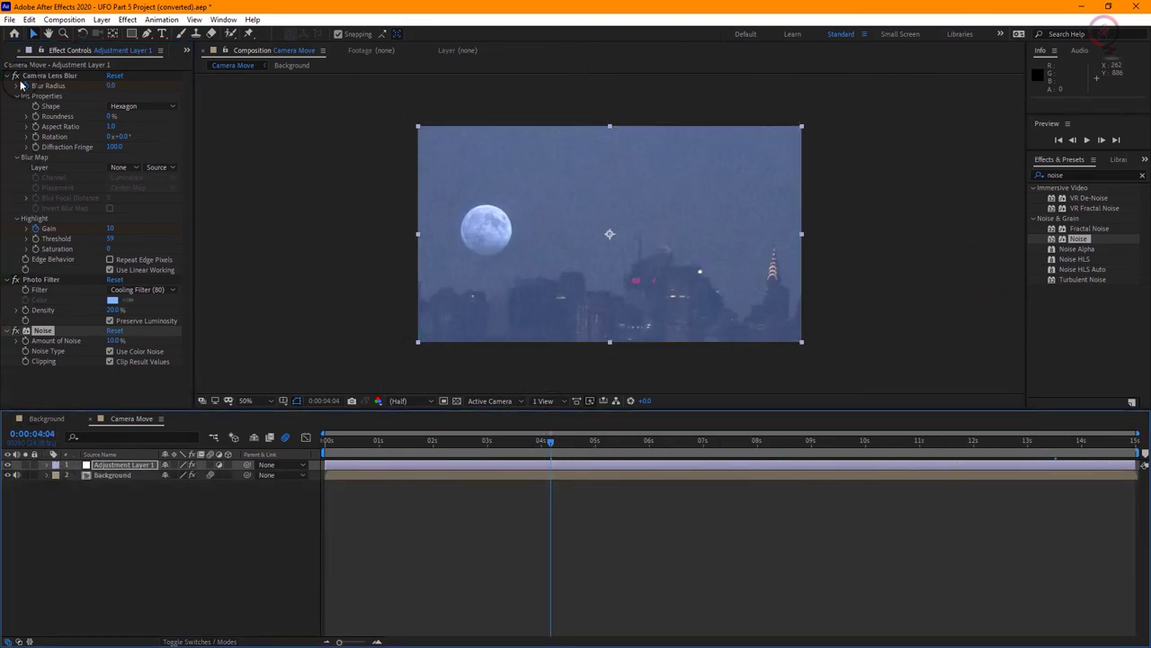
click(185, 51)
click(216, 60)
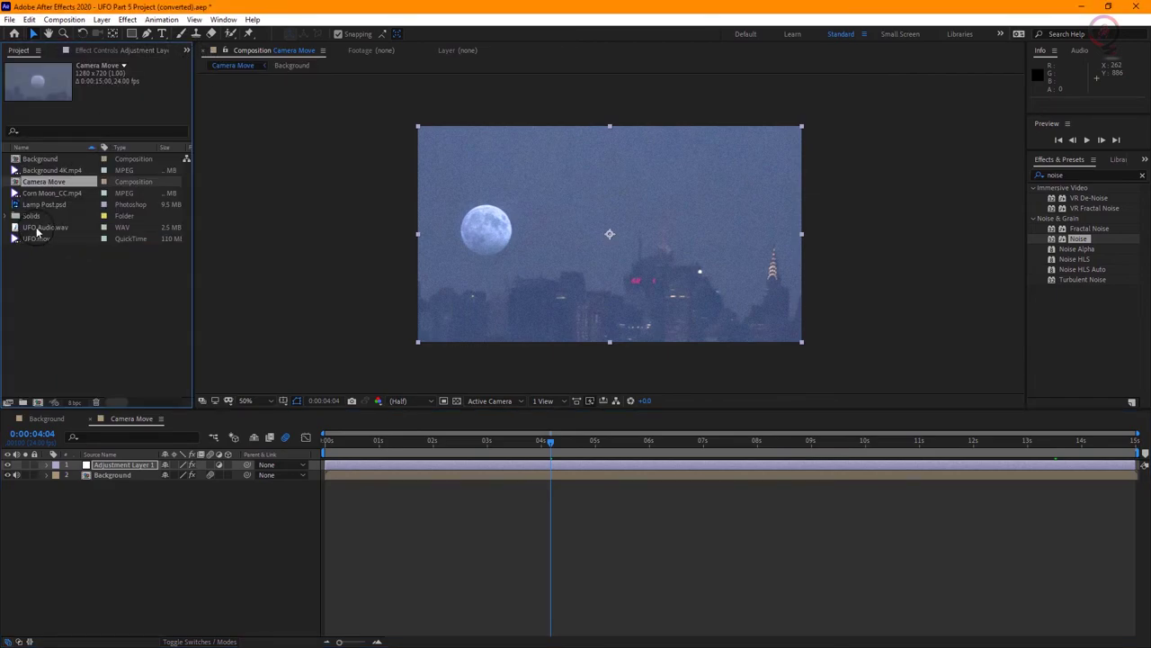
drag(36, 233, 54, 490)
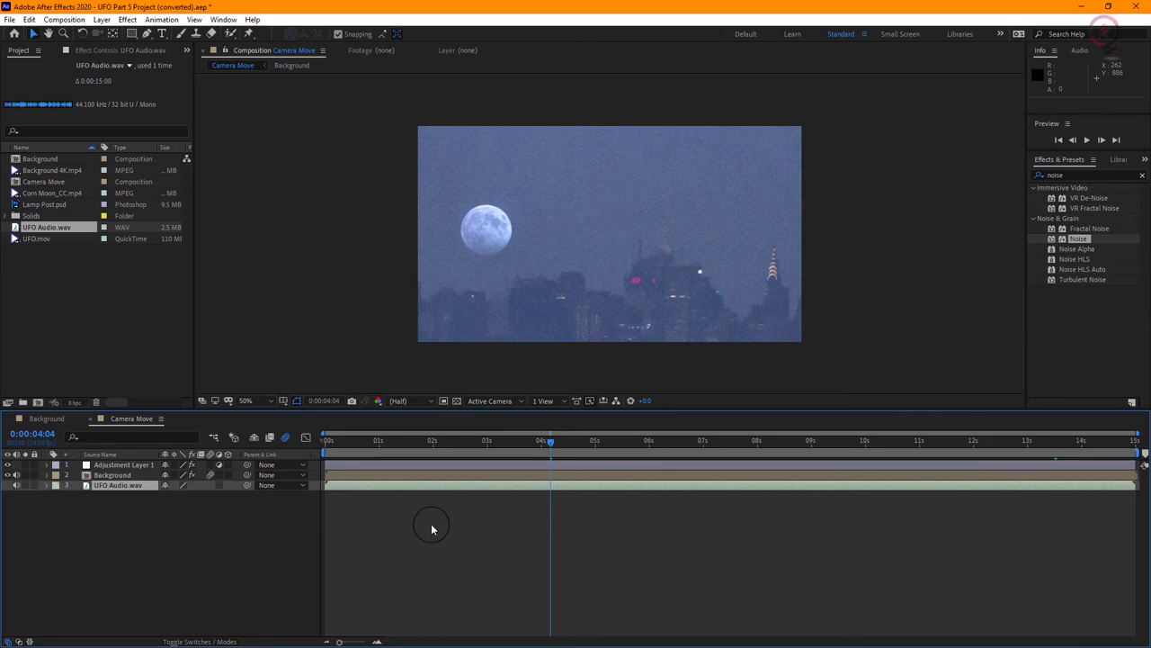
Step: Return to 0:00:00:00 to preview the opening seconds, then bring up the File menu
drag(551, 444, 326, 440)
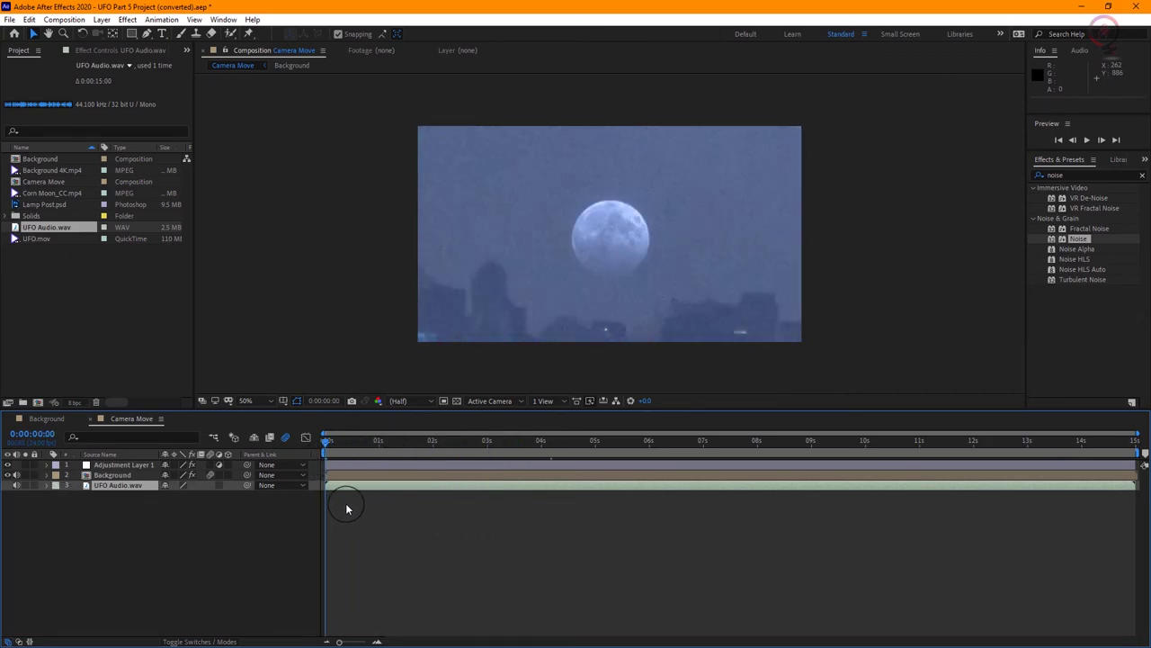
mouse_move(325, 444)
mouse_down()
mouse_move(504, 443)
mouse_move(328, 457)
mouse_up()
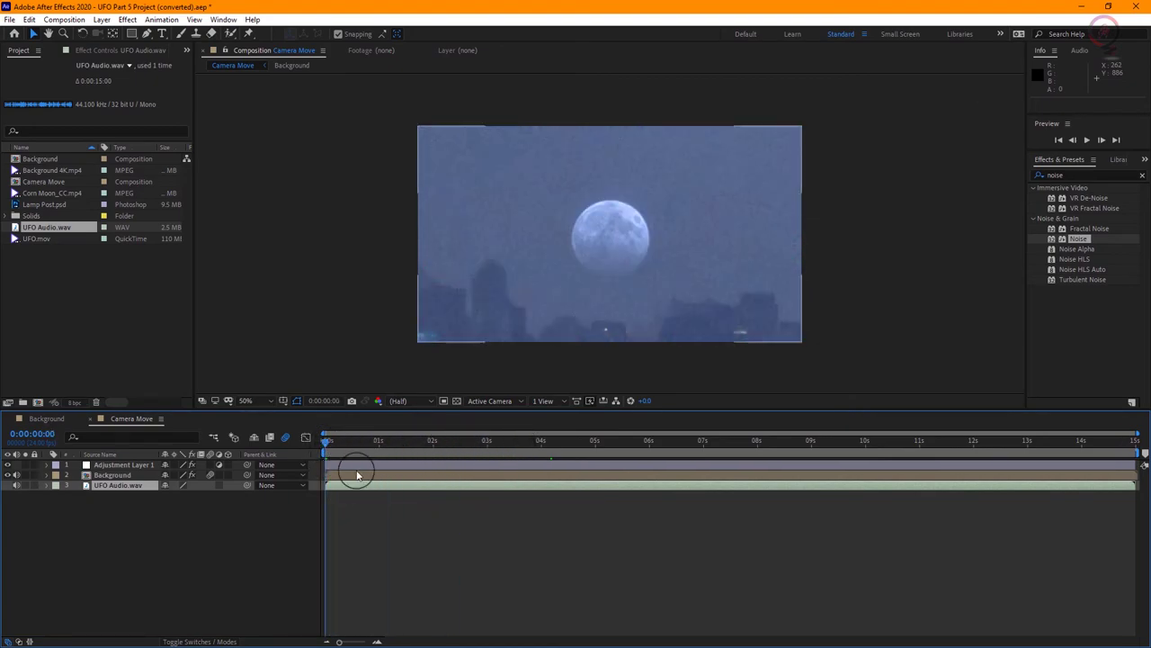
click(9, 20)
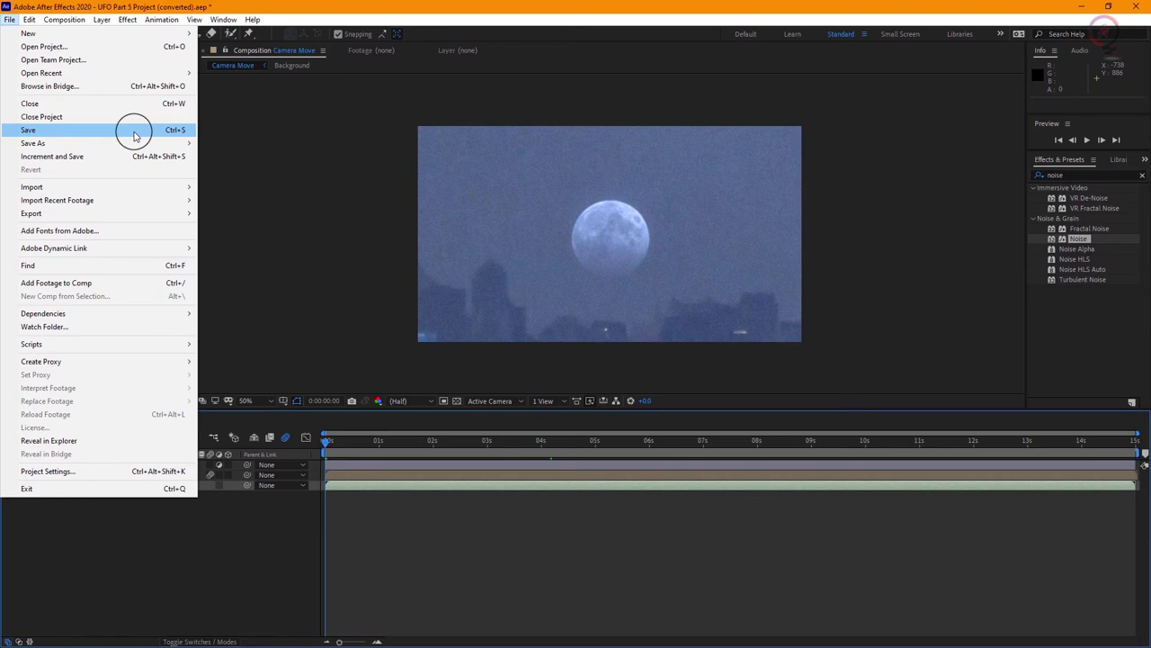
Step: Close the File menu without choosing a command and deselect the UFO Audio.wav layer
key(Escape)
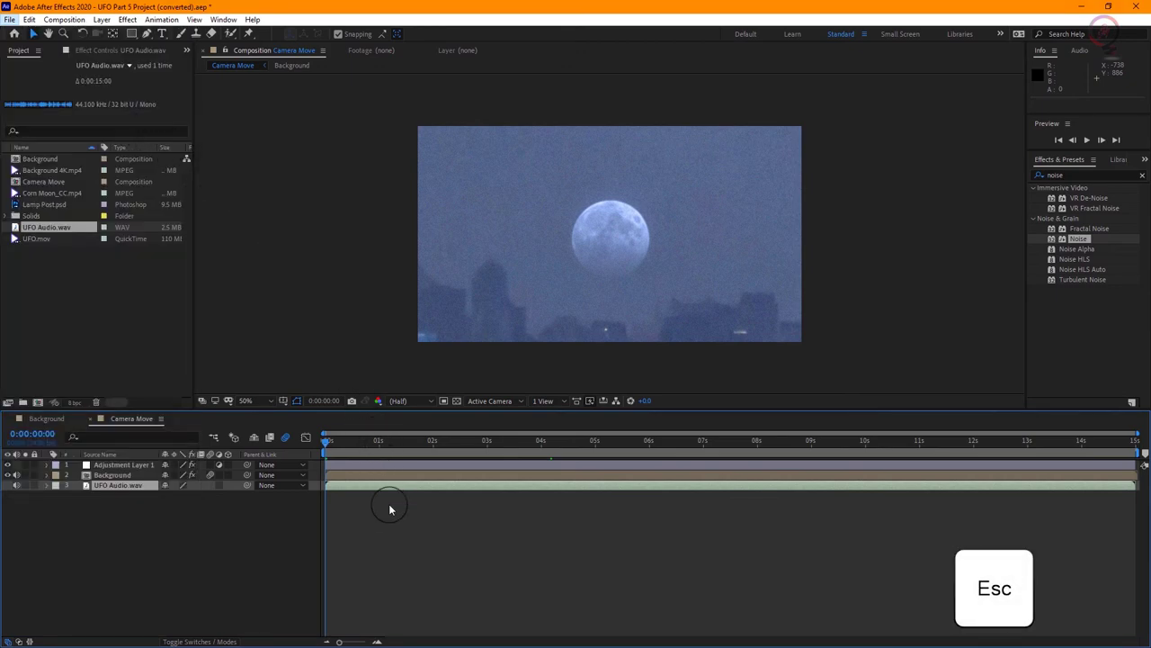
click(288, 562)
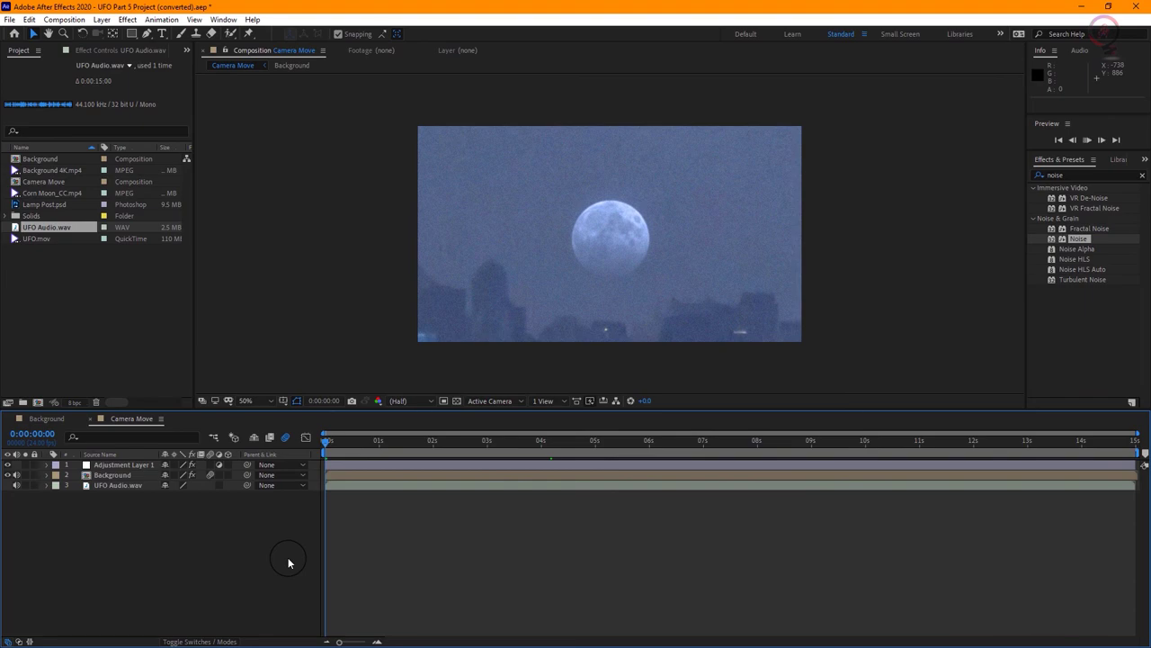